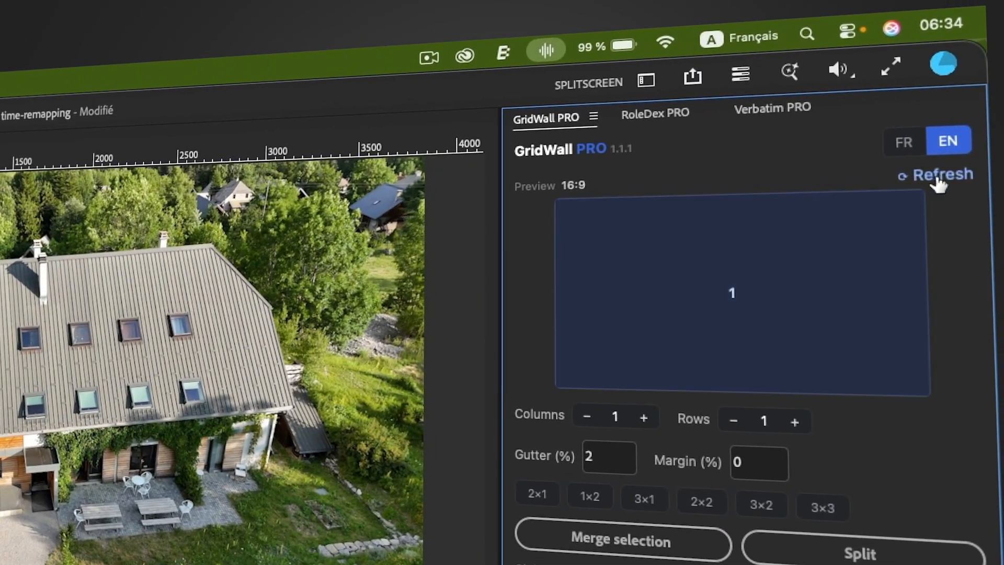
# Switch the GridWall PRO interface language to French and back to English.
pyautogui.click(915, 135)
pyautogui.click(947, 141)
pyautogui.click(912, 143)
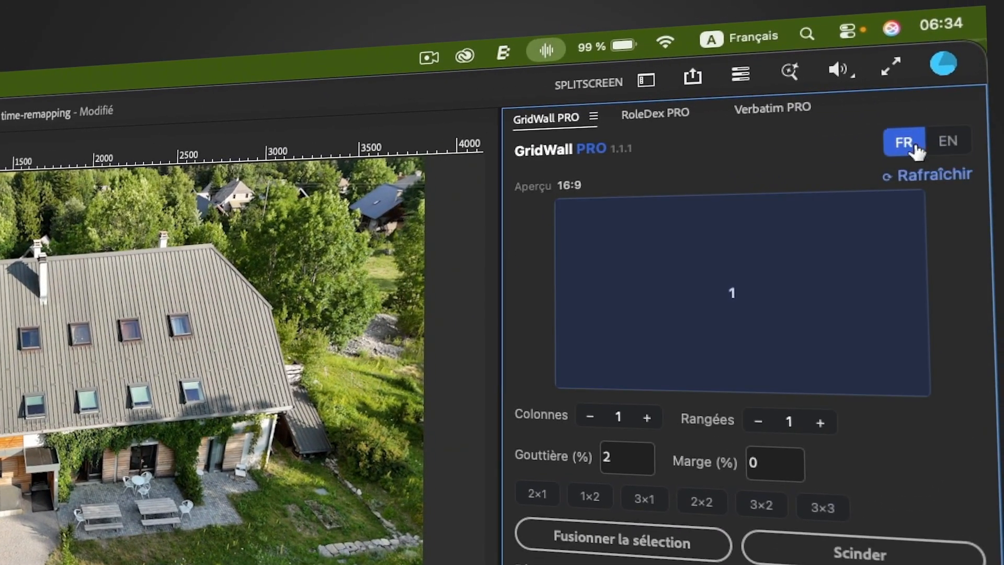
pyautogui.click(947, 143)
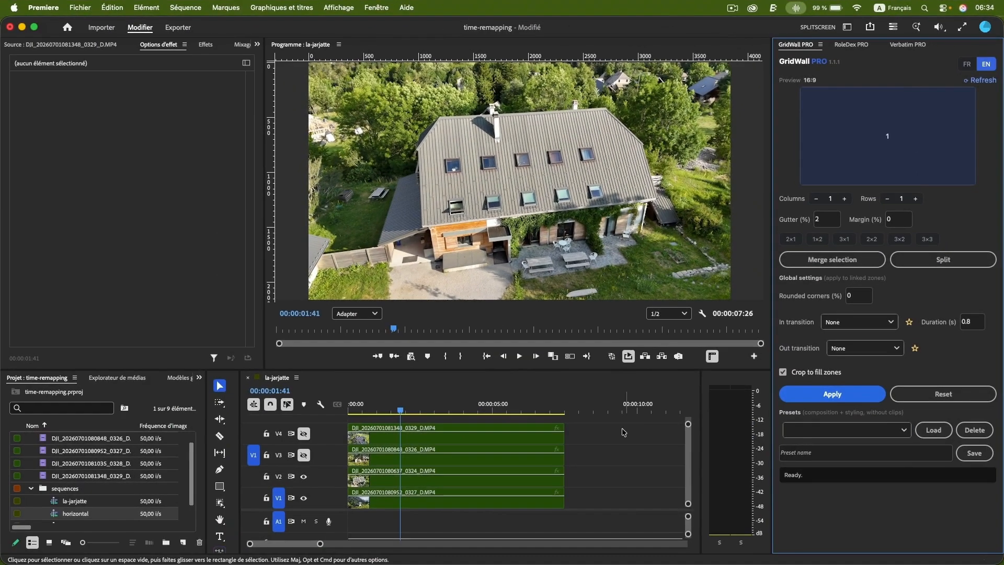
# Select the clips on V1 and V2, and preview a two-column and a three-row grid before returning to one column and one row.
pyautogui.moveTo(583, 477); pyautogui.dragTo(553, 493)
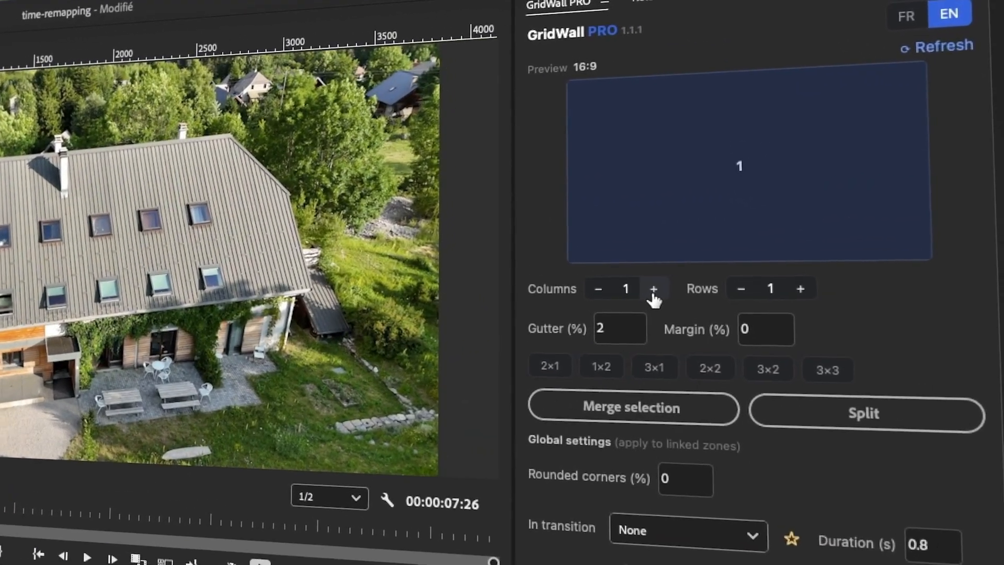
pyautogui.click(739, 255)
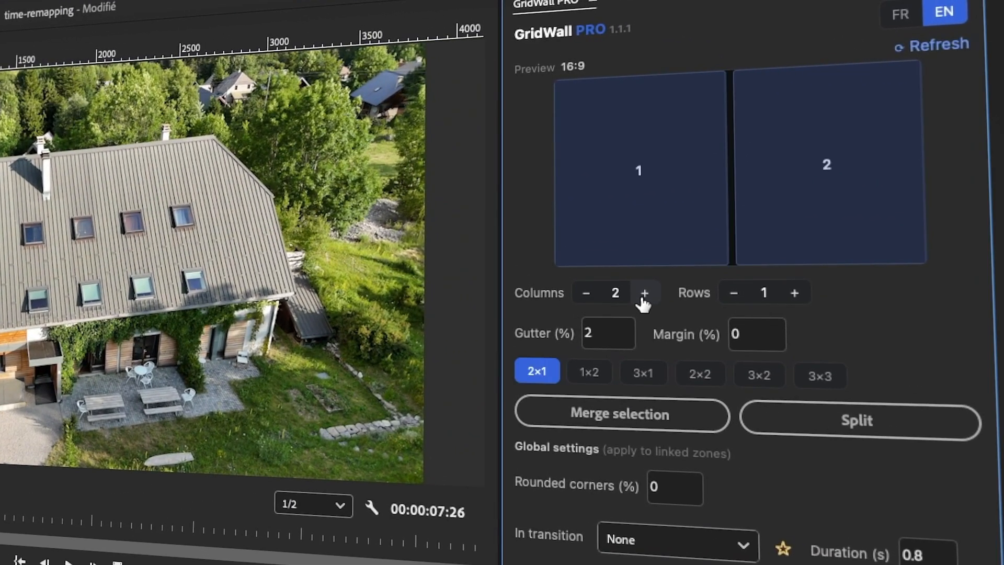
pyautogui.click(587, 293)
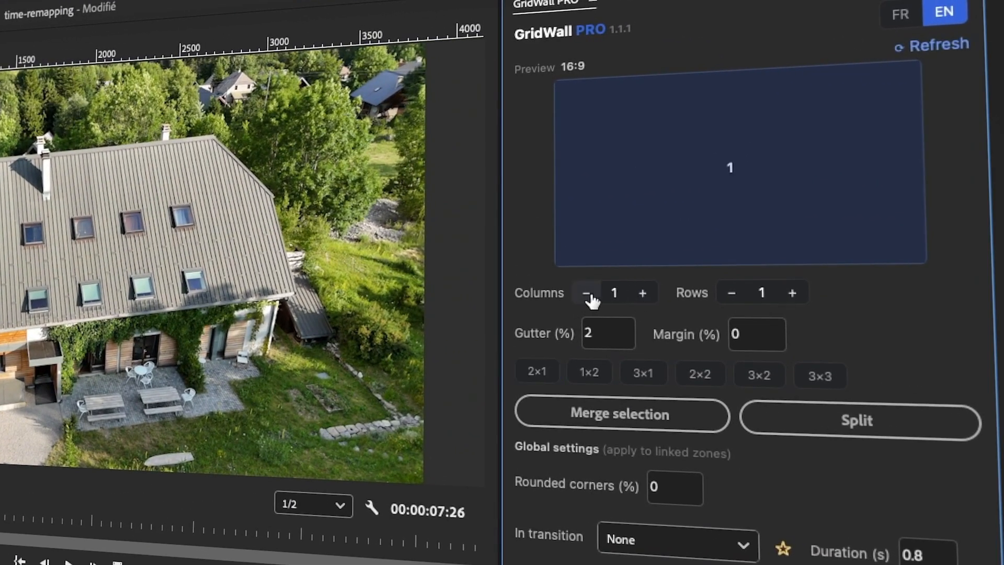
pyautogui.click(794, 294)
pyautogui.click(793, 293)
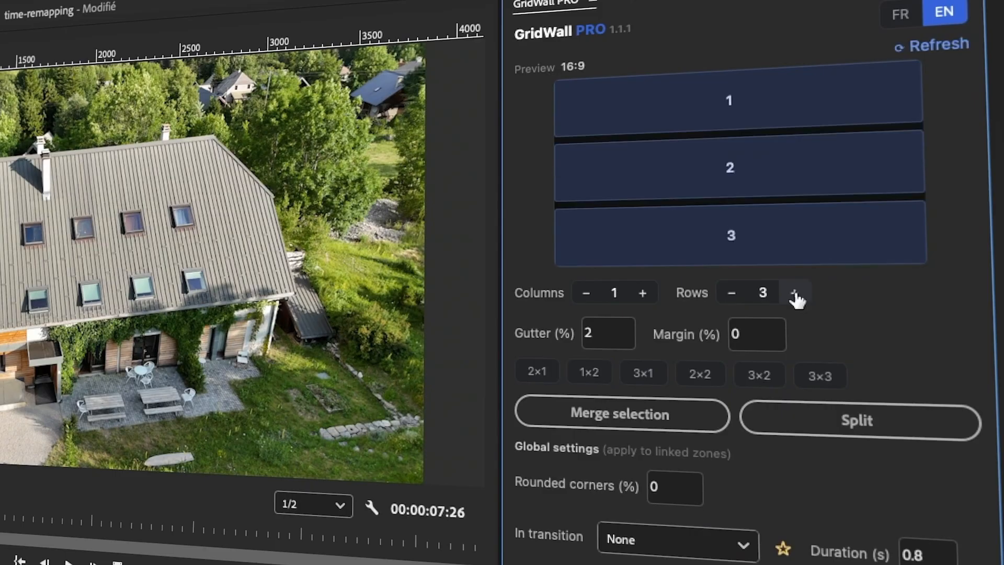
pyautogui.click(732, 293)
pyautogui.click(732, 293)
# Apply a grid of two columns and one row to the selected clips, and replace it with one column and two rows.
pyautogui.click(644, 293)
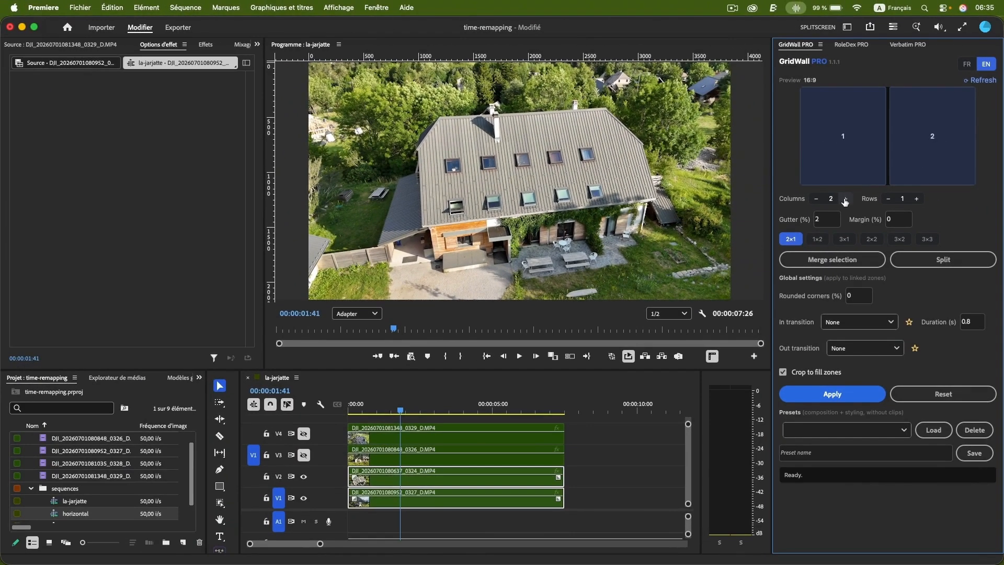
pyautogui.click(832, 395)
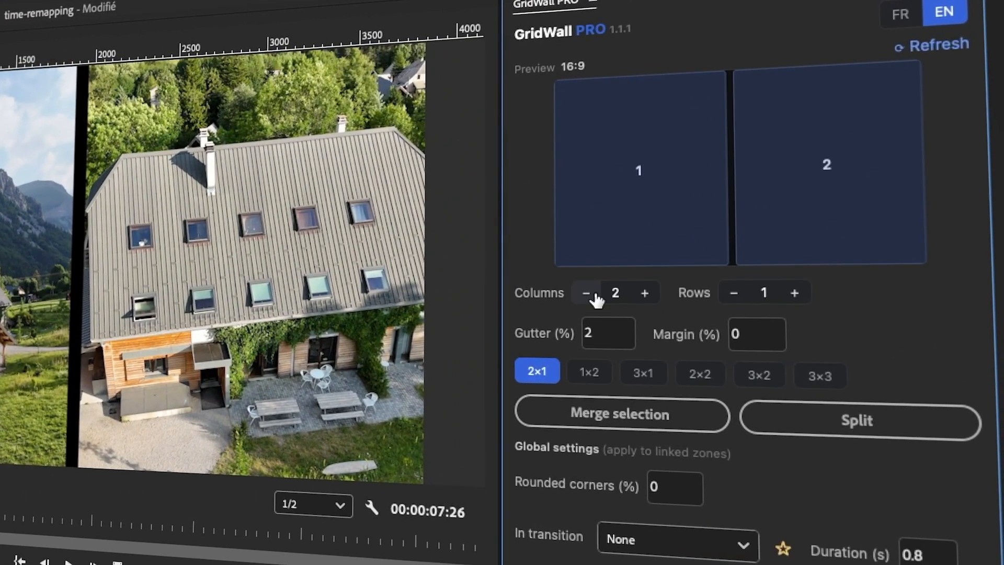
pyautogui.click(587, 293)
pyautogui.click(794, 293)
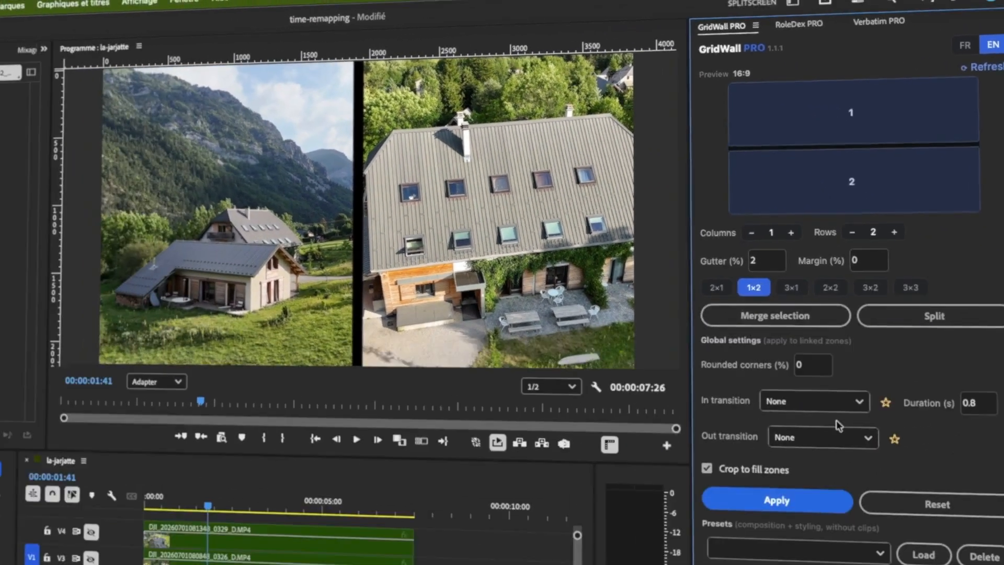
pyautogui.click(841, 394)
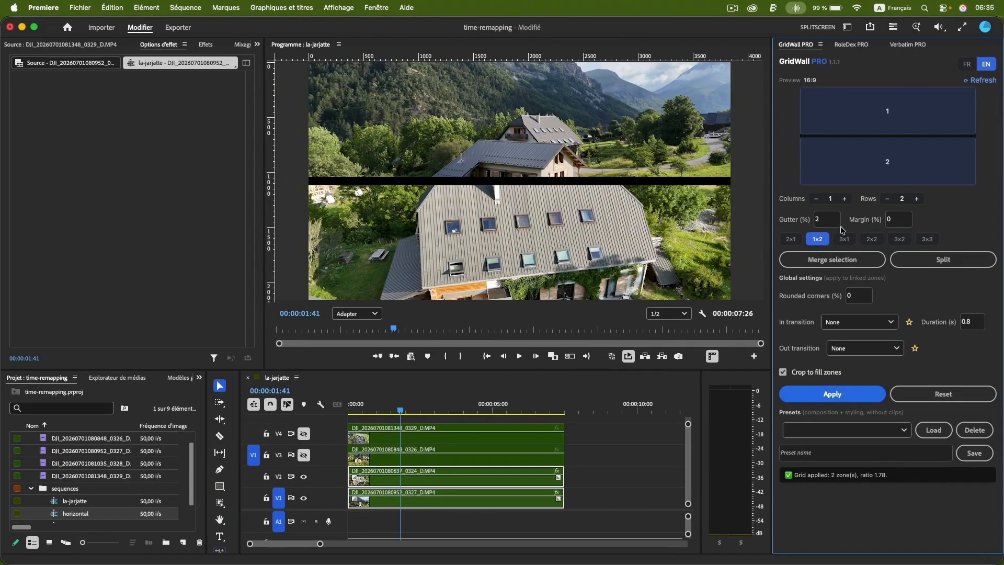
# Make tracks V3 and V4 visible and apply a 2×2 grid to all four clips.
pyautogui.click(844, 199)
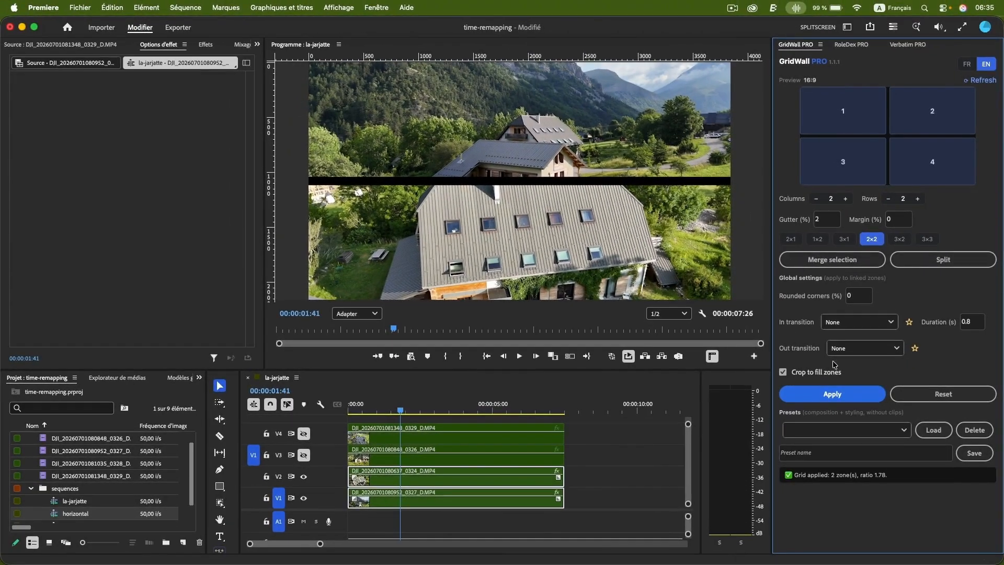
pyautogui.click(832, 394)
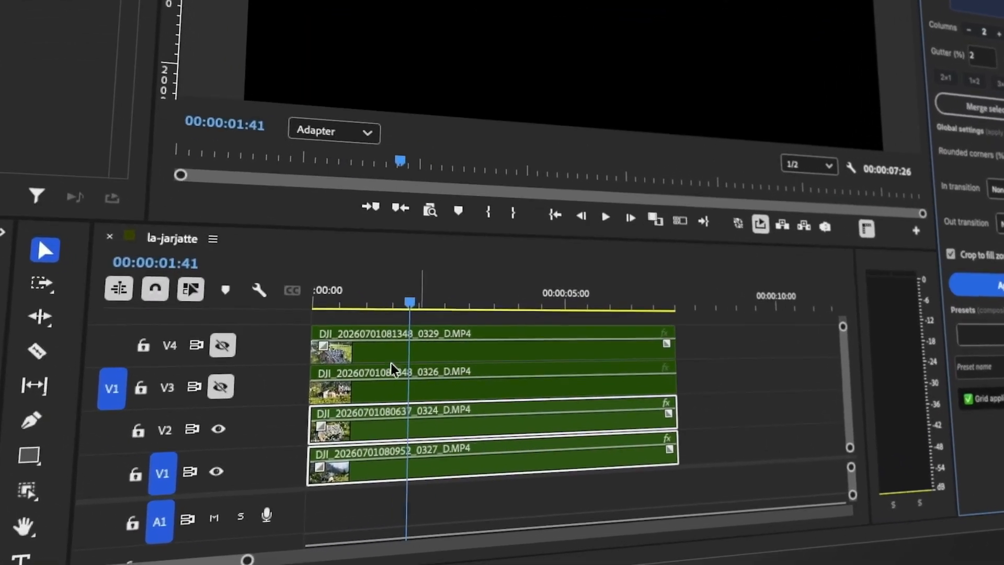
pyautogui.click(222, 341)
pyautogui.click(219, 383)
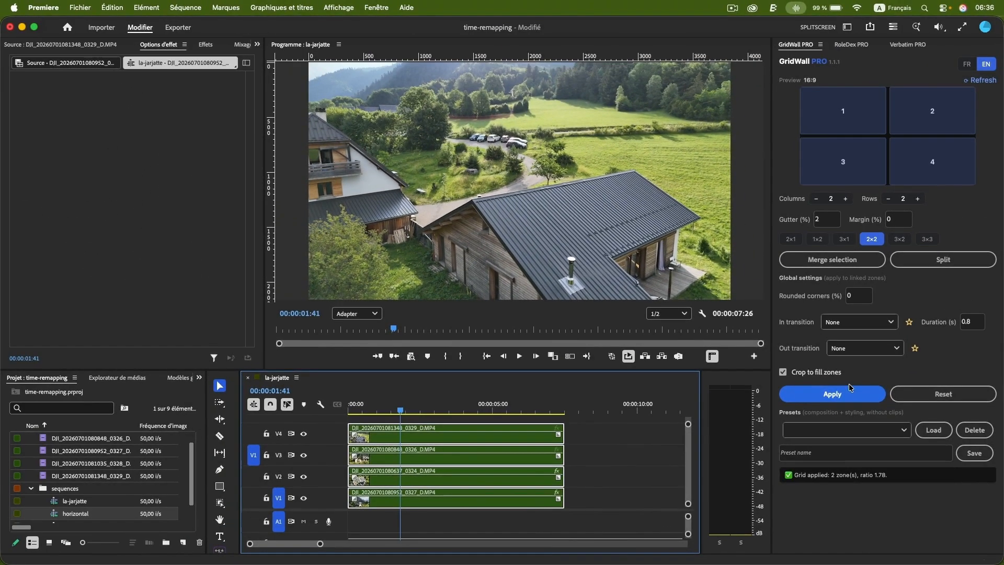
pyautogui.click(842, 393)
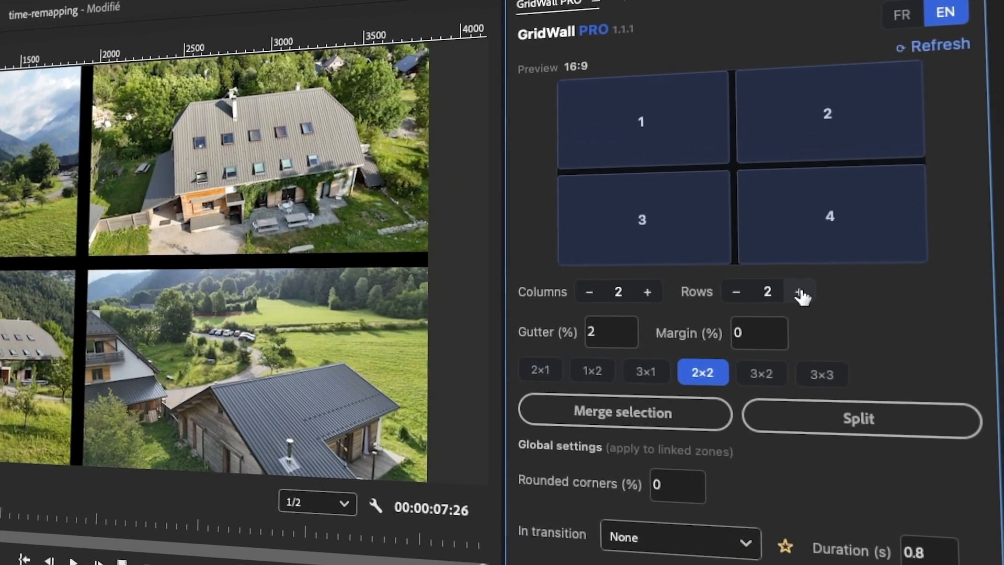
# Extend the grid to three columns and merge zones 1 and 2 in the upper row.
pyautogui.click(645, 294)
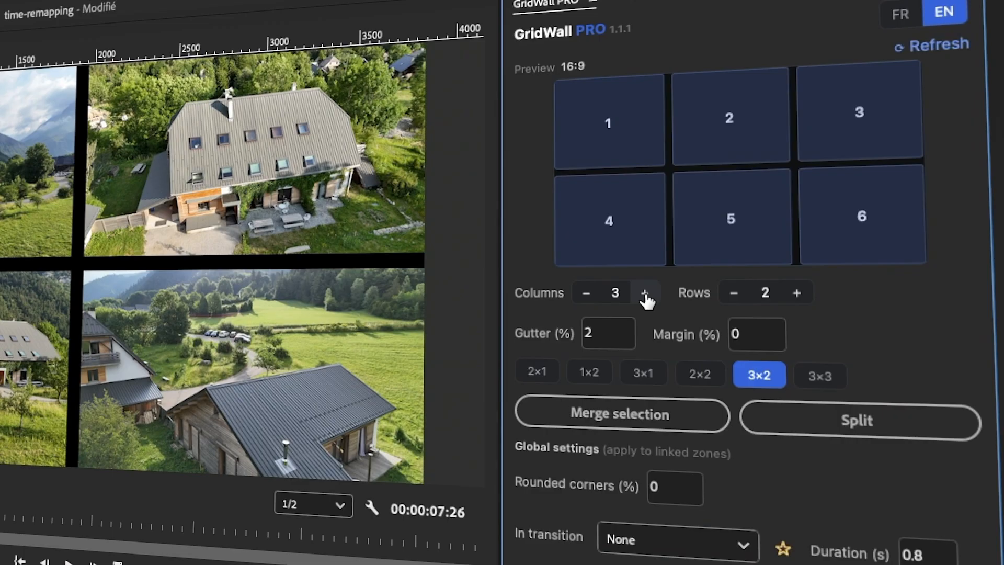
pyautogui.click(608, 126)
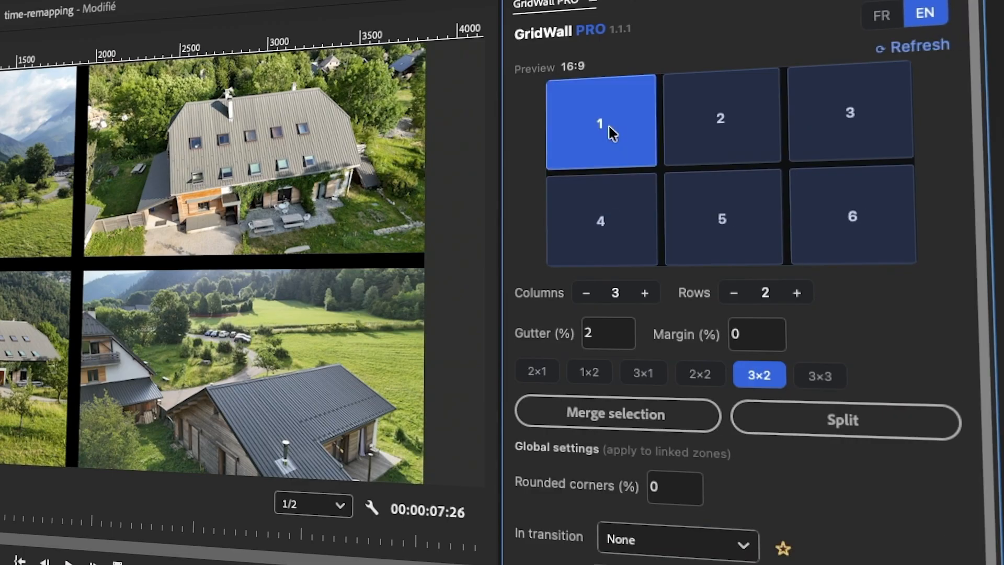
pyautogui.click(715, 127)
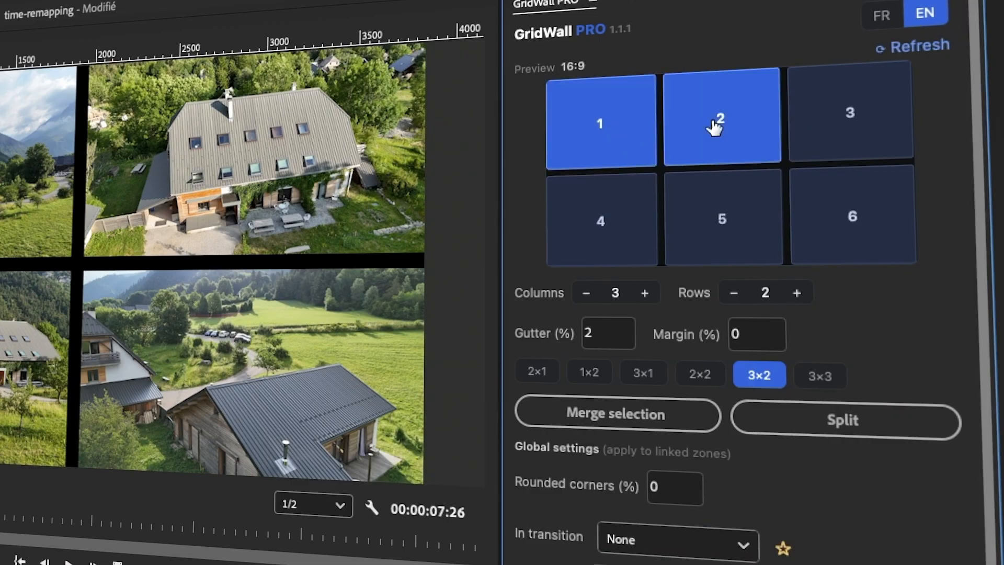
pyautogui.click(650, 412)
# Merge zones 4 and 5 in the lower row and apply the layout to the clips.
pyautogui.click(714, 219)
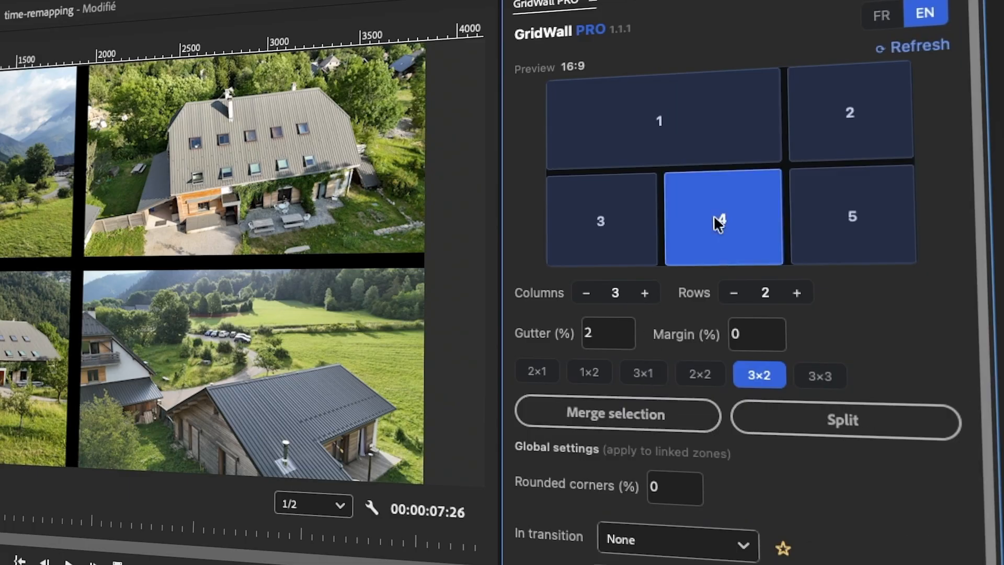
pyautogui.click(851, 214)
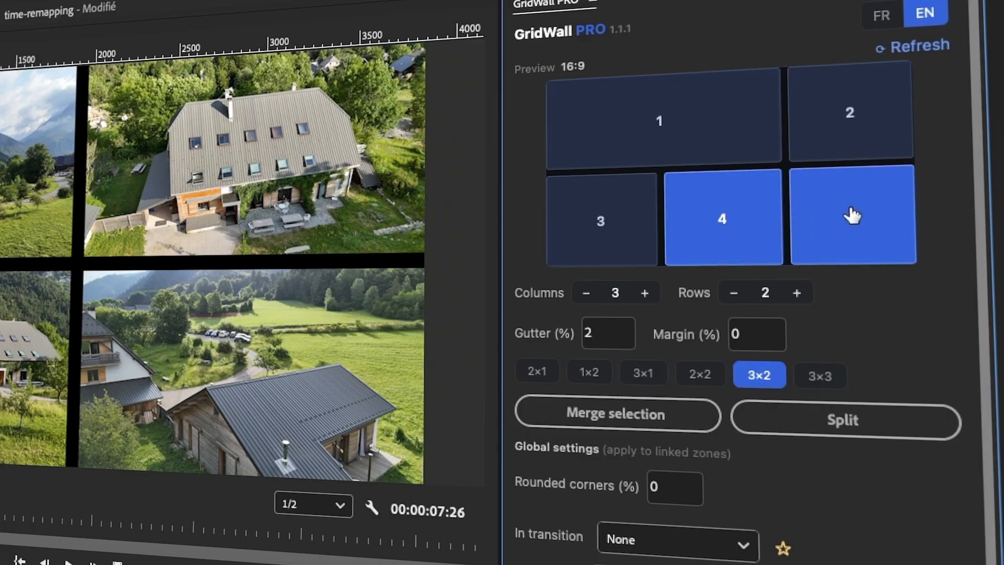
pyautogui.click(657, 411)
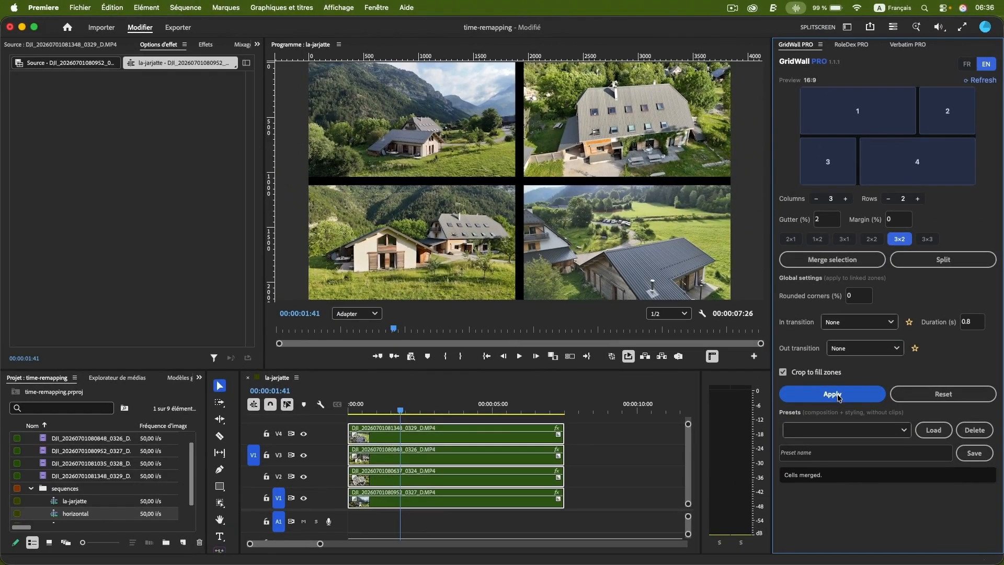
pyautogui.click(838, 396)
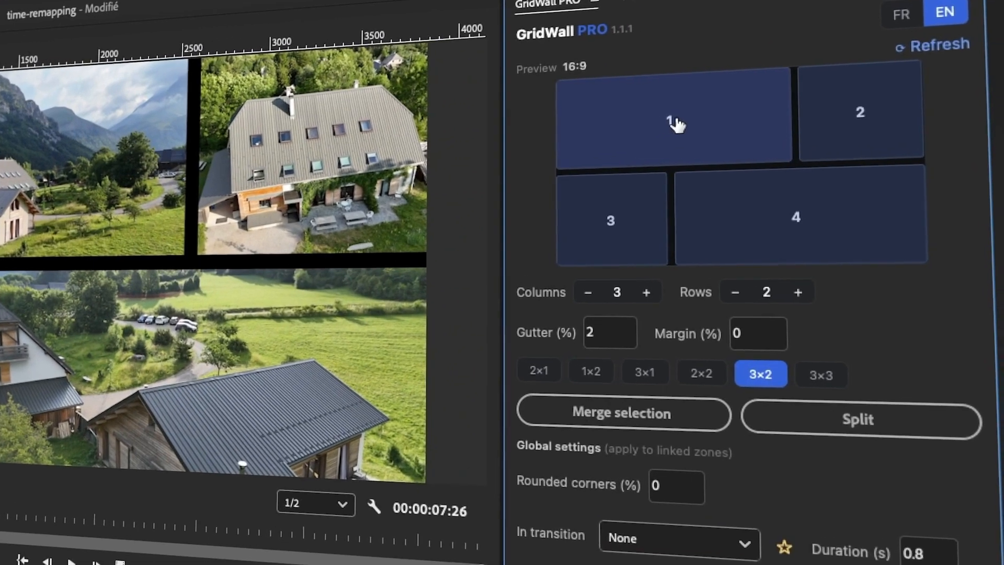
# Split both merged zones to restore the full 3×2 grid of single cells.
pyautogui.click(868, 131)
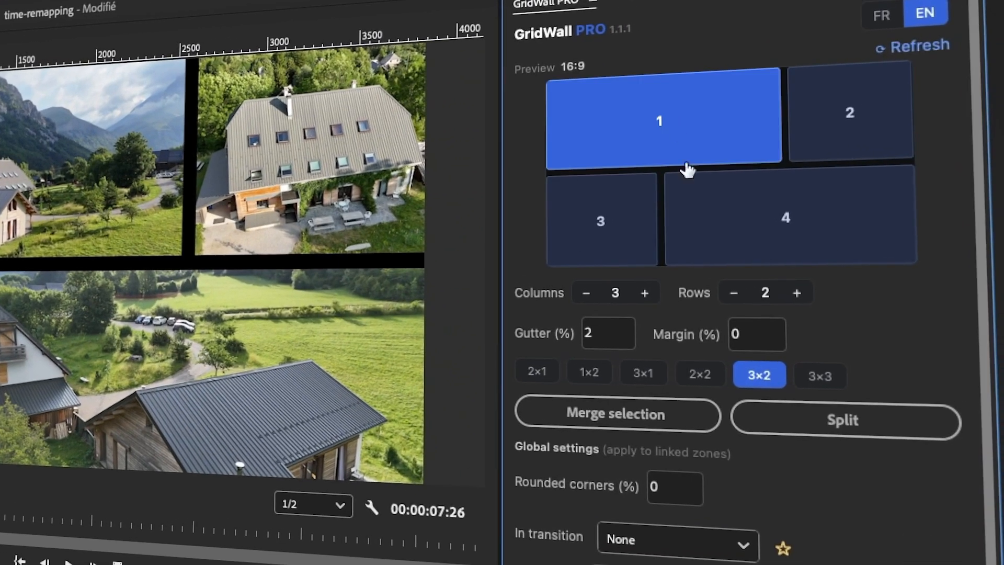
pyautogui.click(819, 414)
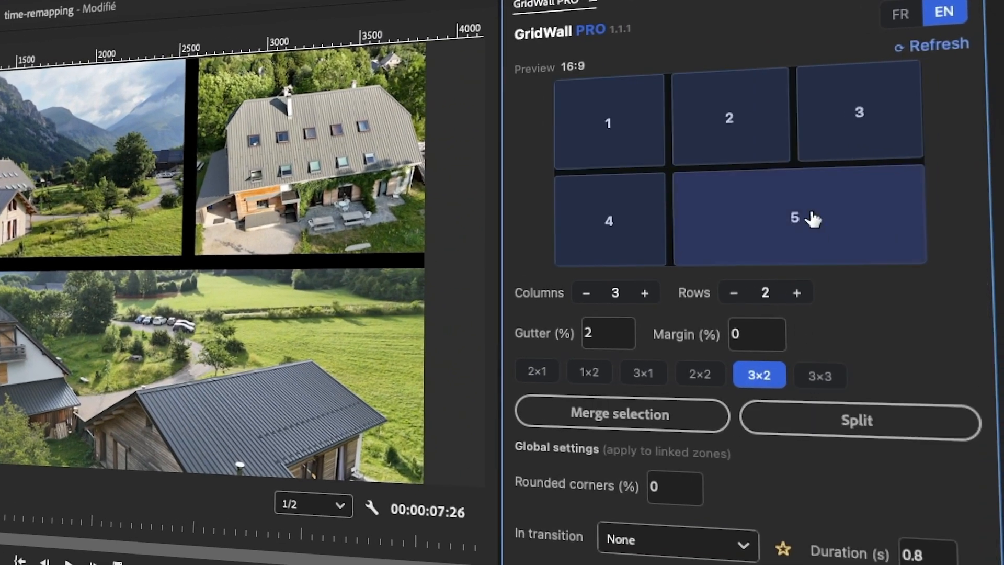
pyautogui.click(812, 219)
pyautogui.click(808, 419)
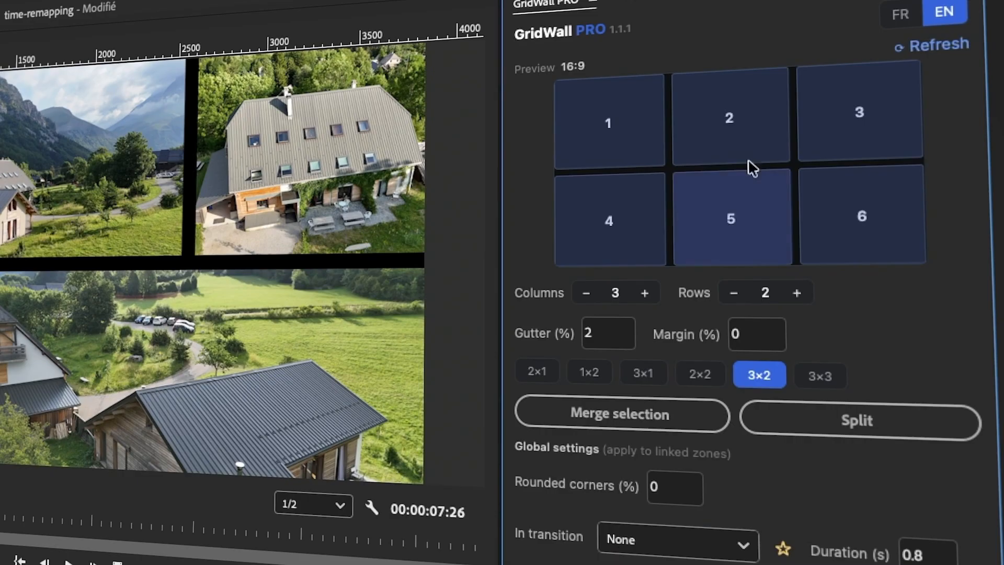
# Merge zones 2 and 3 in the upper row of the grid.
pyautogui.click(733, 119)
pyautogui.click(850, 118)
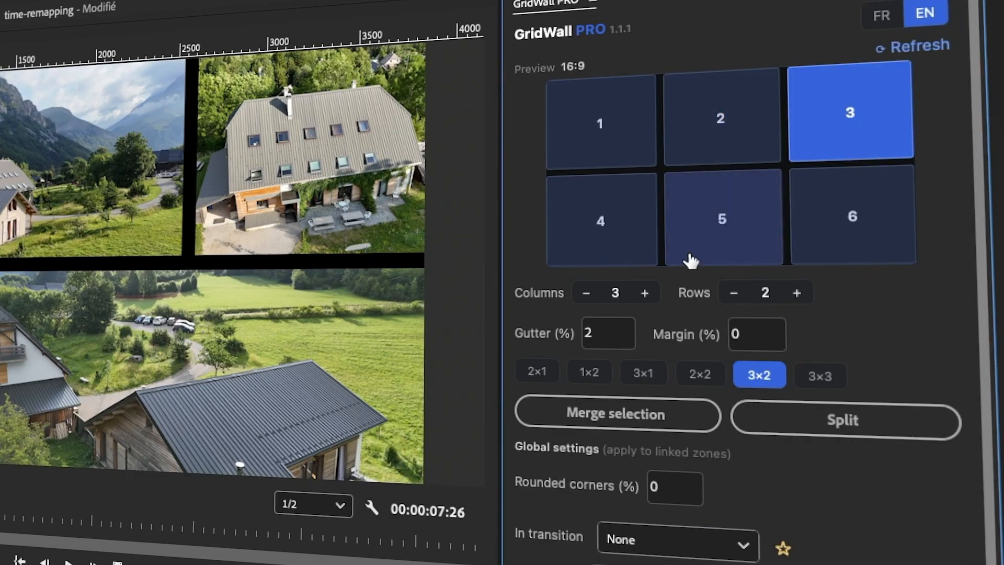
pyautogui.keyDown('shift'); pyautogui.click(720, 137); pyautogui.keyUp('shift')
pyautogui.click(642, 413)
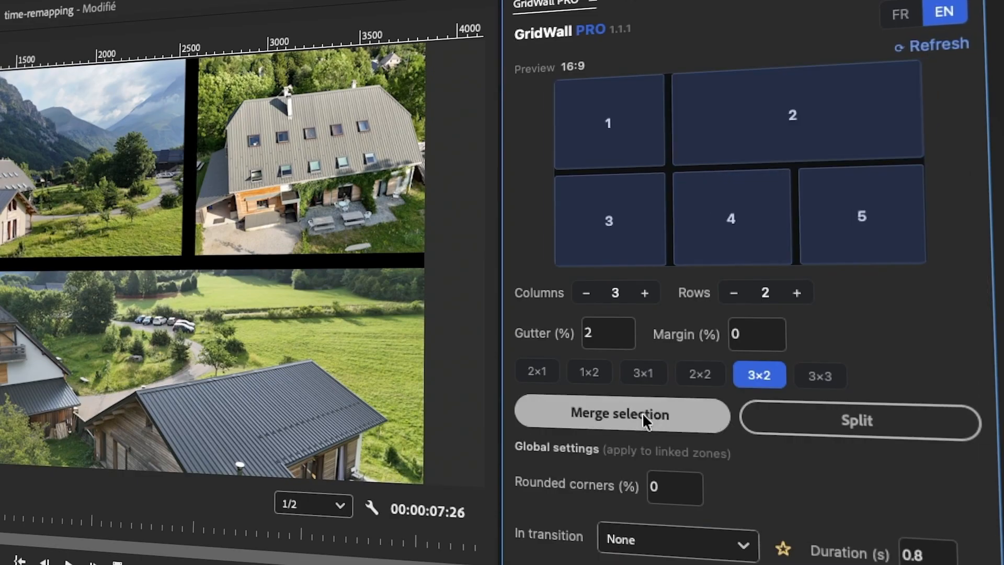
# Merge zones 3 and 4 in the lower row and apply the new layout to the clips.
pyautogui.click(611, 241)
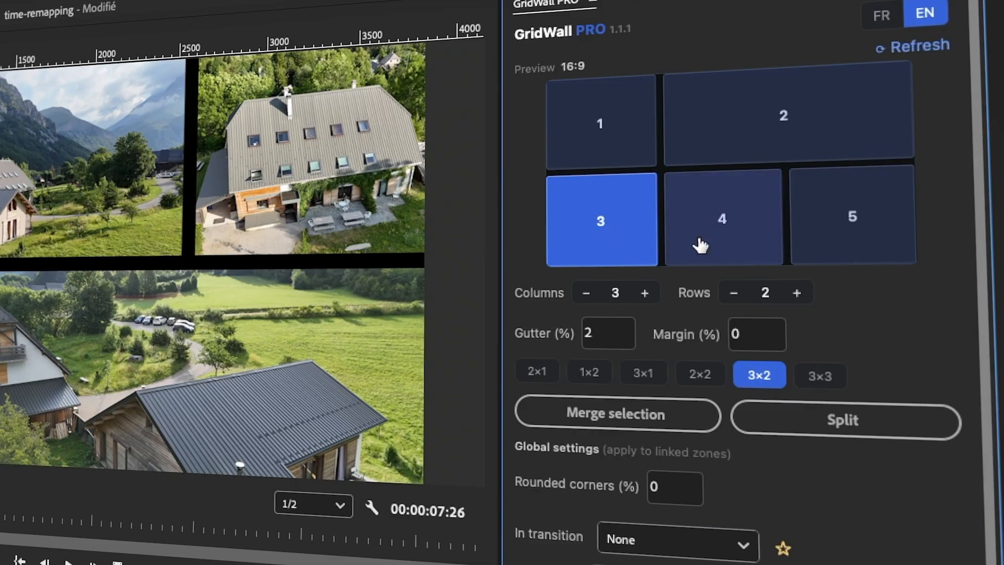
pyautogui.keyDown('shift'); pyautogui.click(700, 245); pyautogui.keyUp('shift')
pyautogui.click(674, 414)
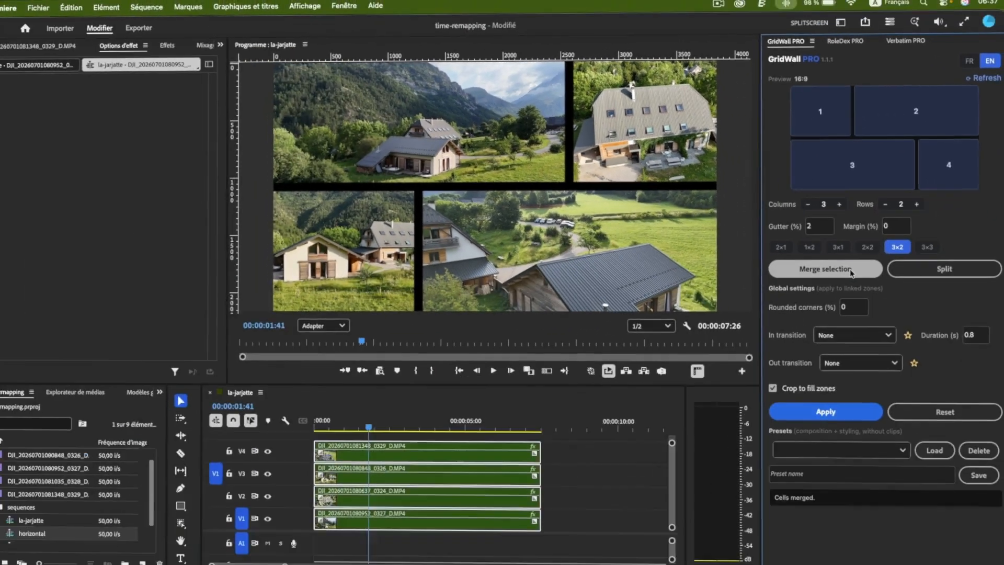
pyautogui.click(831, 417)
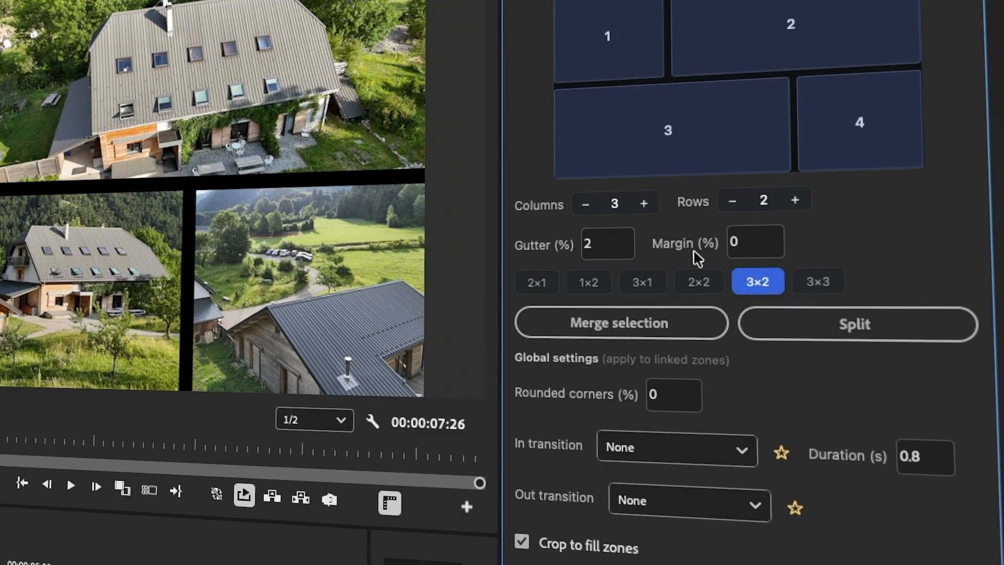
# Set the grid's outer margin to 2% and apply it to the clips.
pyautogui.moveTo(741, 241); pyautogui.dragTo(728, 243)
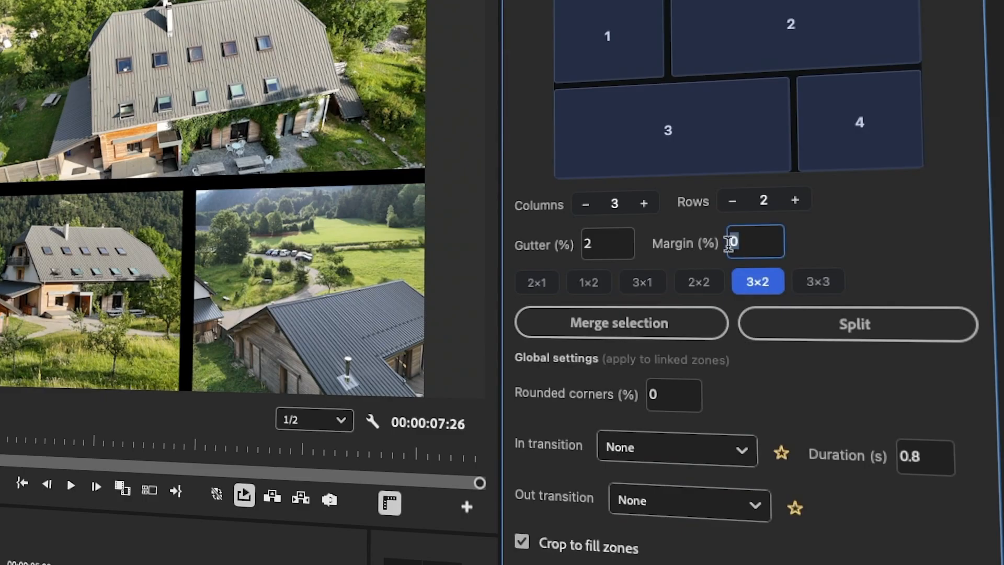
pyautogui.write('2')
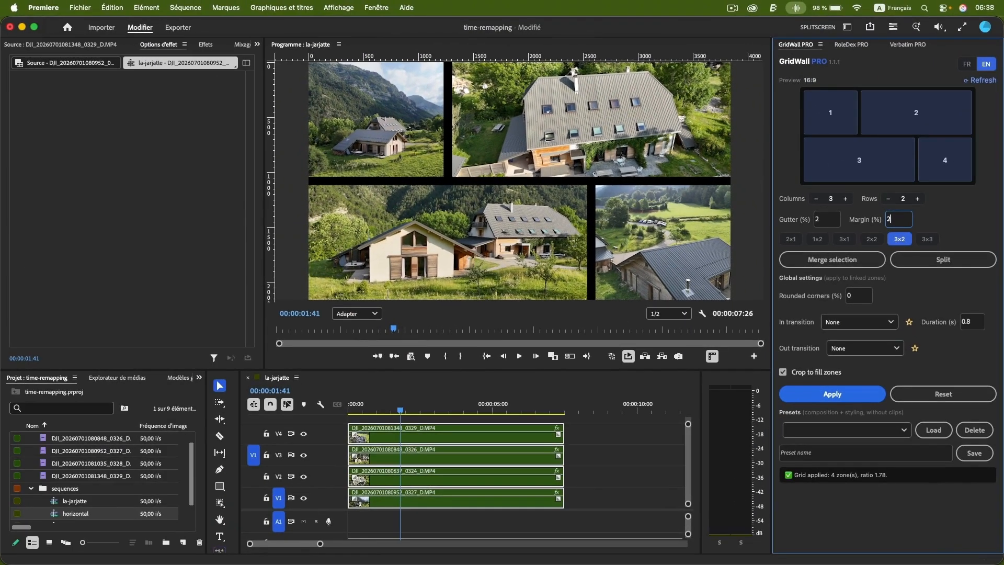
pyautogui.click(851, 396)
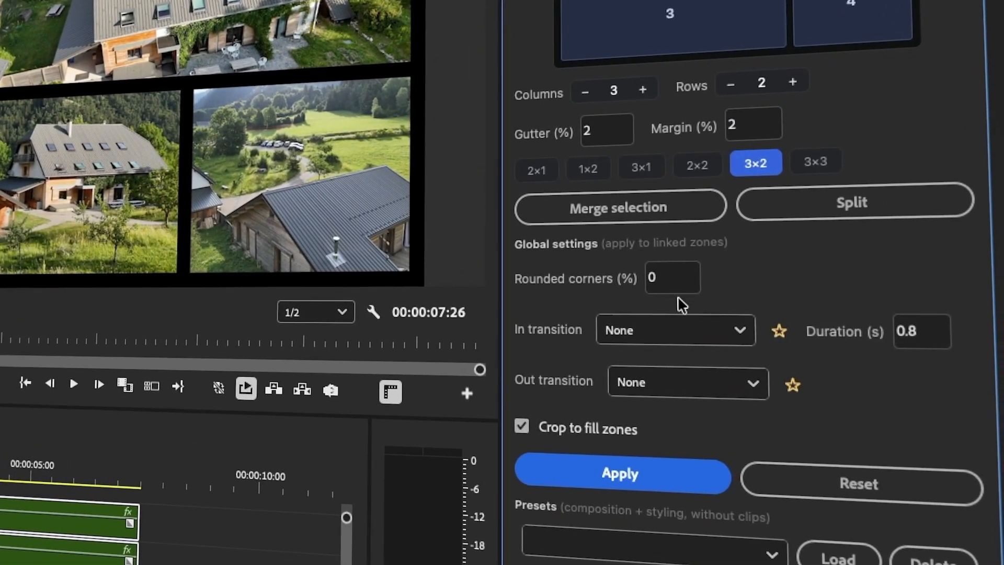
# Set the rounded corners of all zones to 10% and apply them to the clips.
pyautogui.click(665, 276)
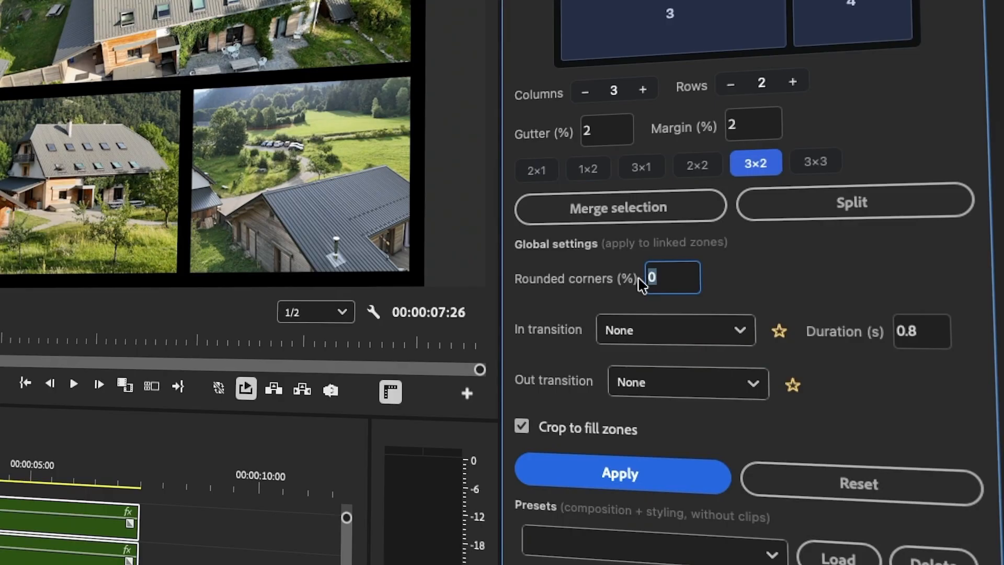
pyautogui.write('10')
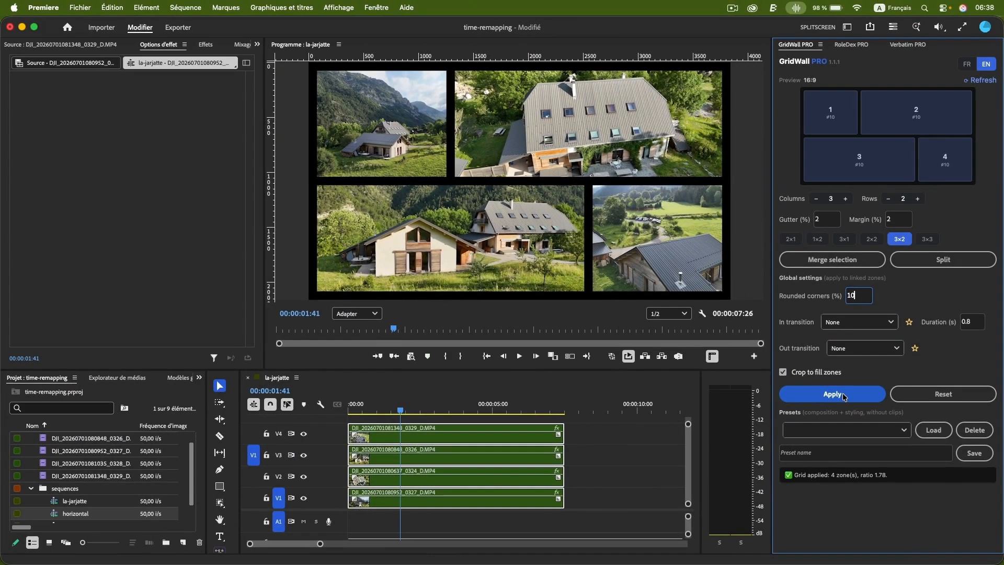
pyautogui.click(842, 395)
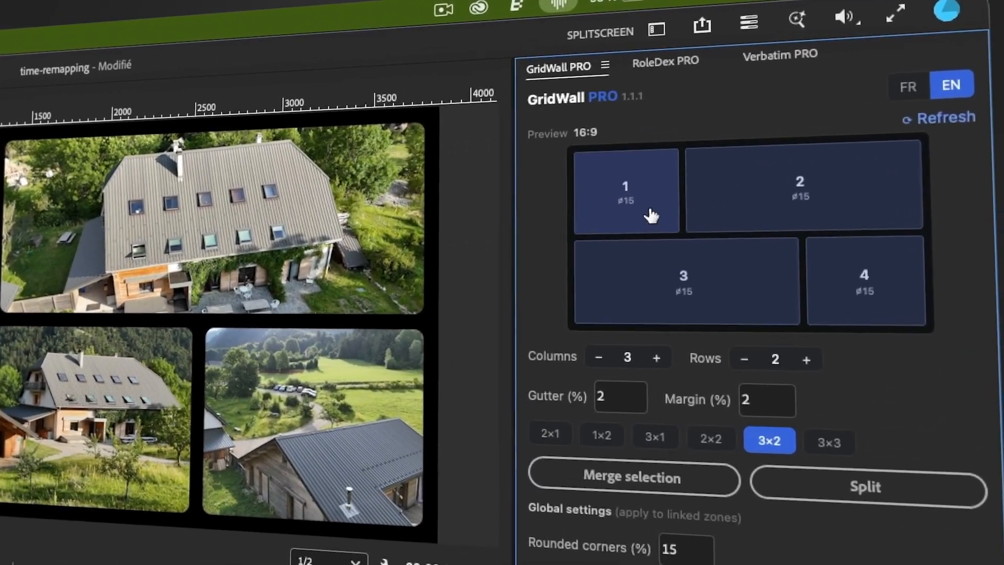
# Detach zone 1 from the global settings, set its rounded corners to 0% and apply the change.
pyautogui.click(650, 210)
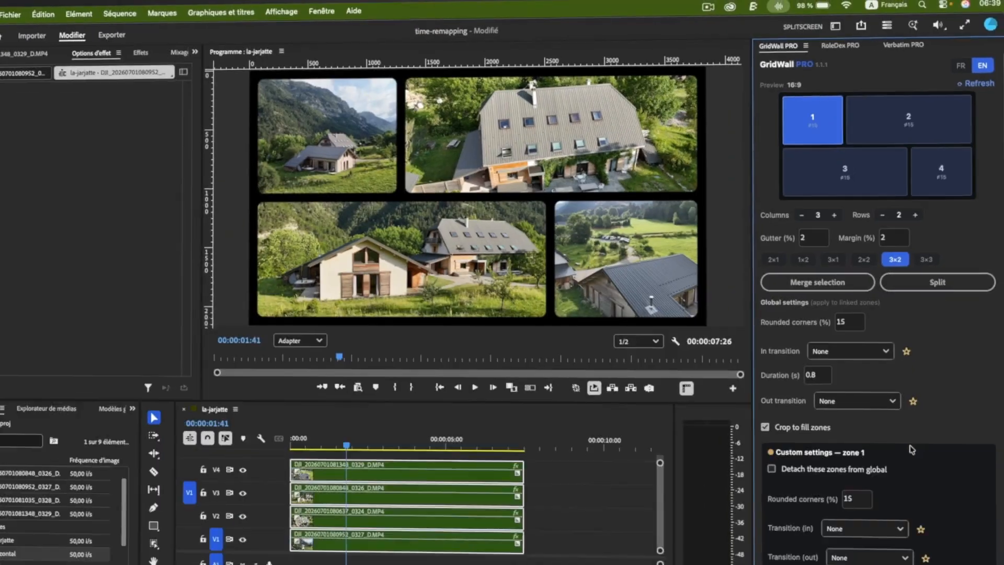
pyautogui.scroll(-2, 912, 446)
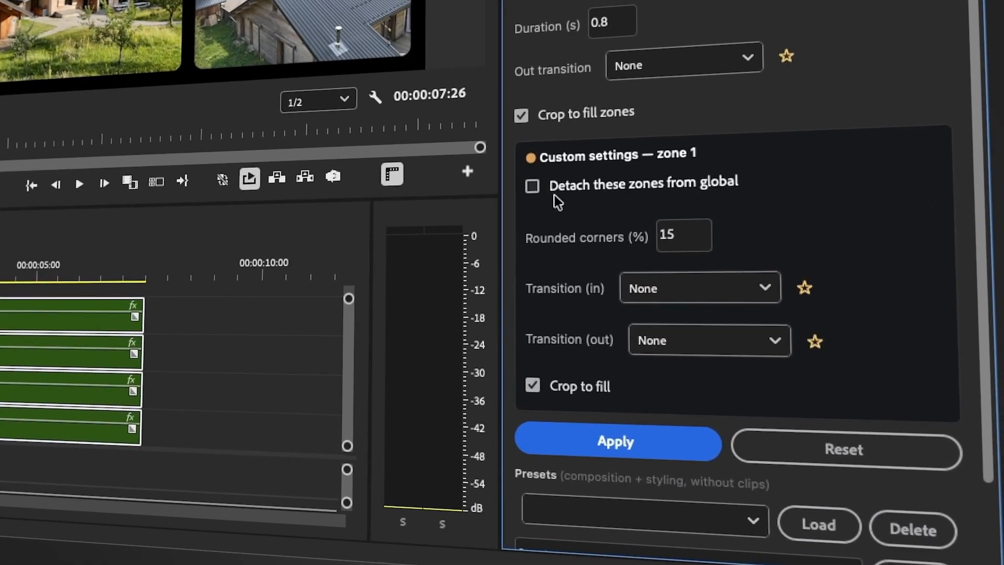
pyautogui.click(532, 187)
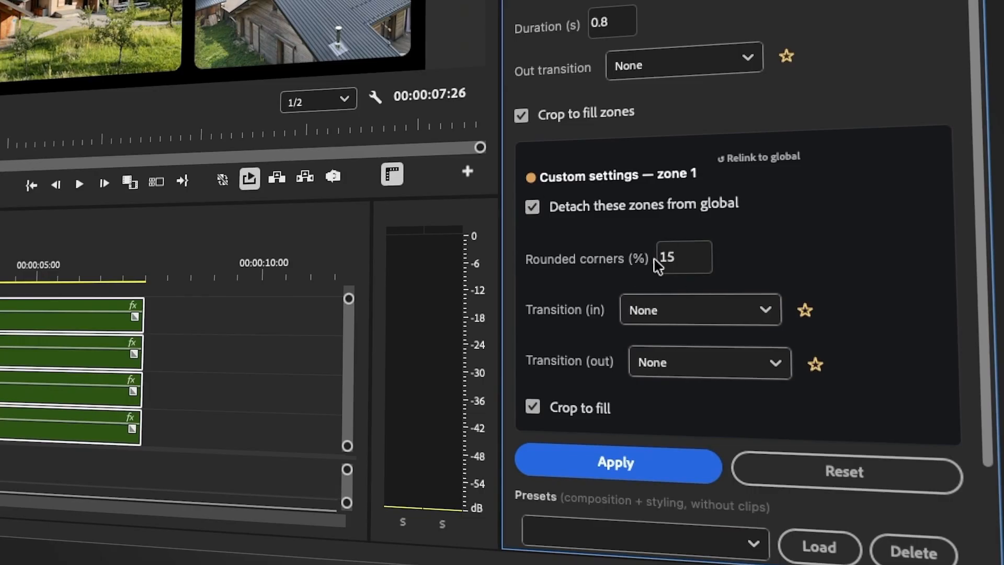
pyautogui.moveTo(678, 256); pyautogui.dragTo(652, 257)
pyautogui.write('0')
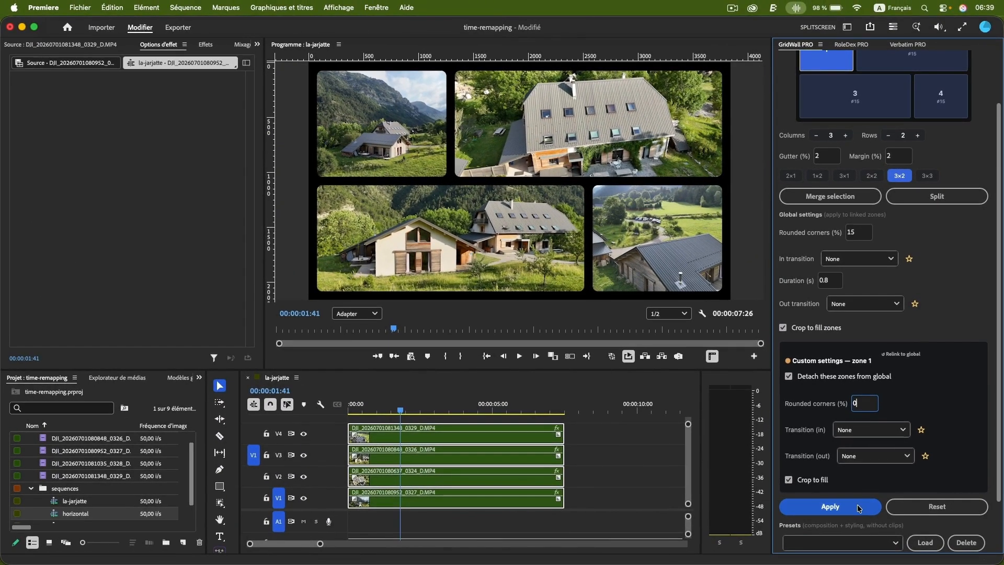
pyautogui.click(858, 508)
# Detach zone 4 from the global settings, set its rounded corners to 0% and apply the change.
pyautogui.scroll(2, 977, 359)
pyautogui.click(945, 148)
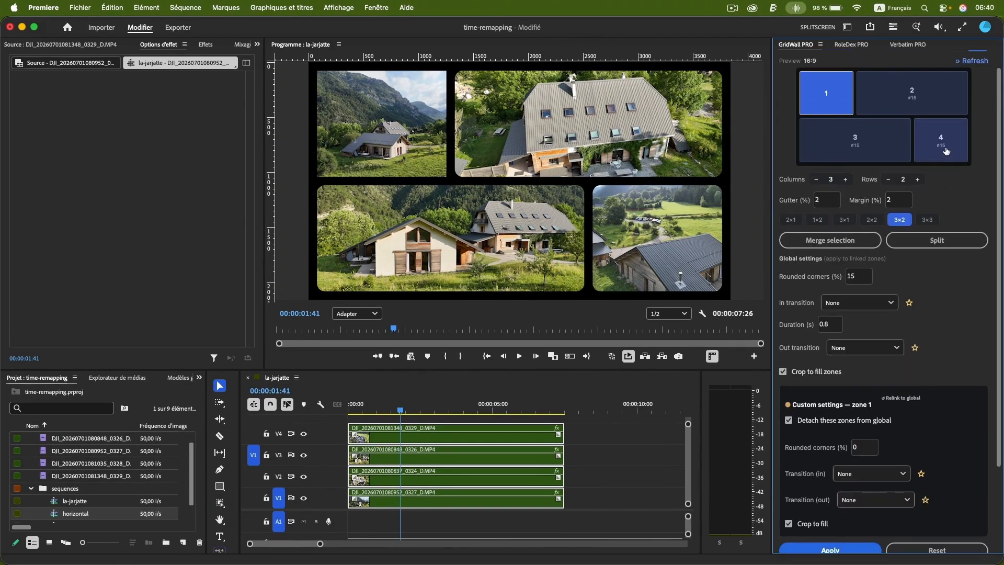
pyautogui.click(789, 409)
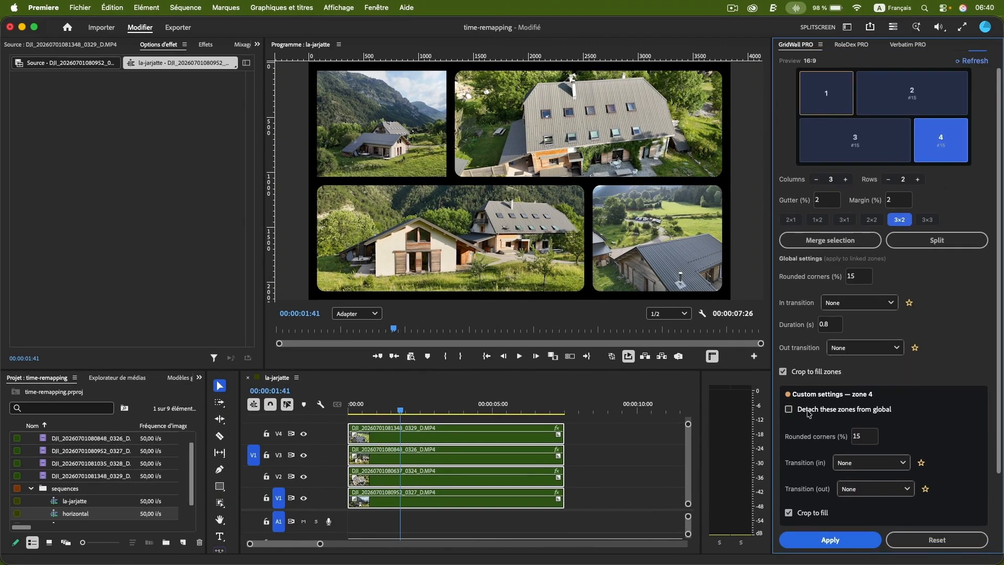
pyautogui.doubleClick(857, 447)
pyautogui.write('0')
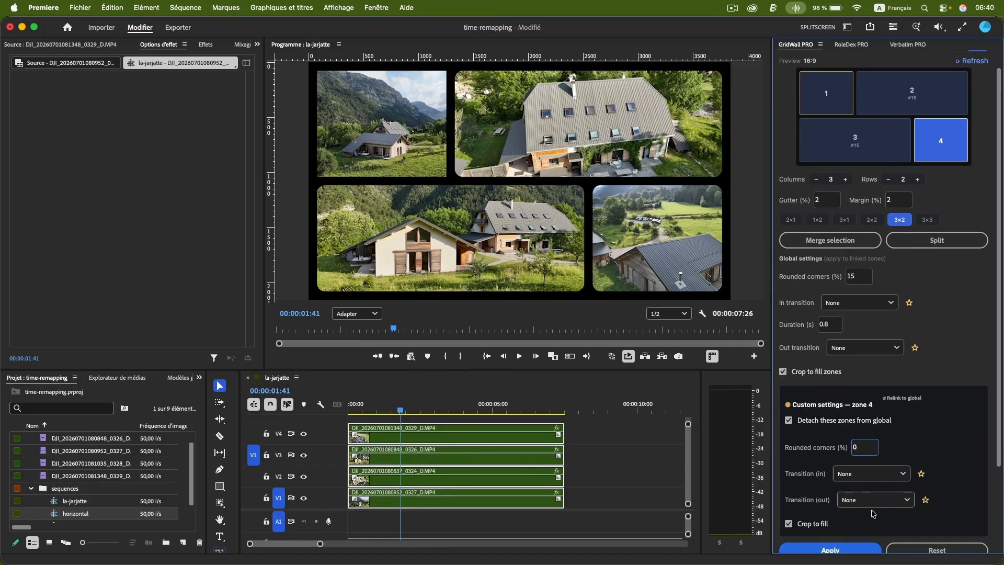
pyautogui.scroll(-2, 874, 513)
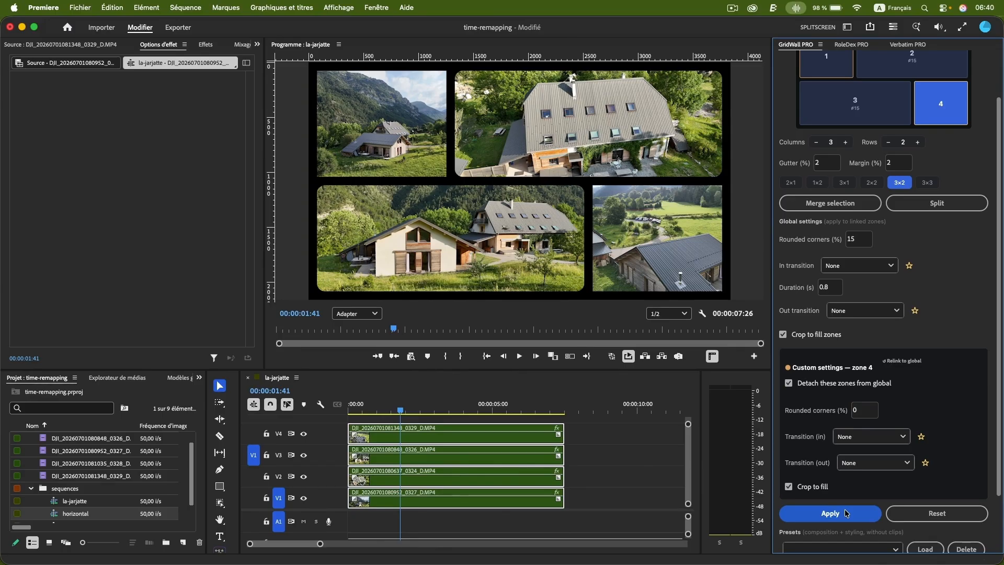
pyautogui.click(846, 514)
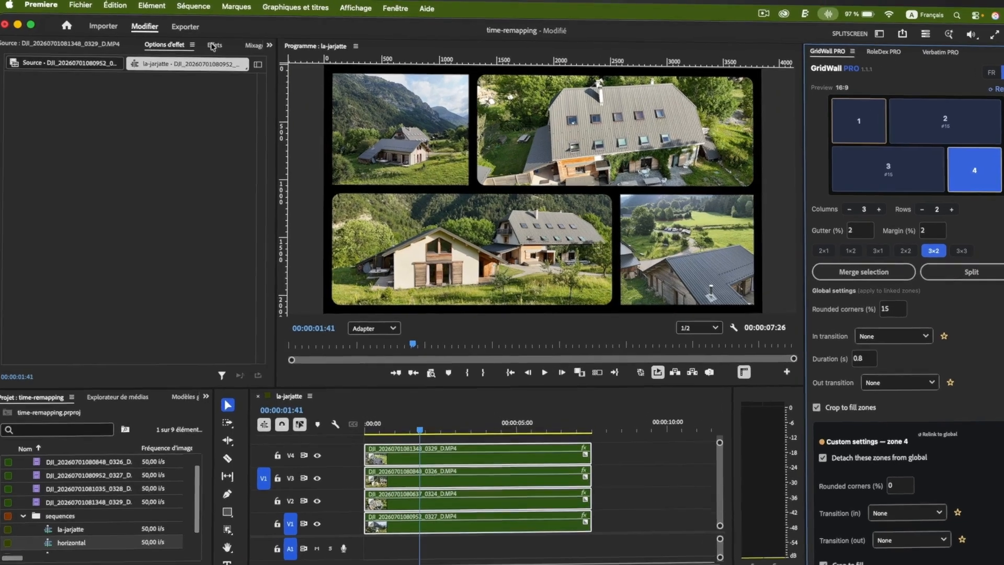
# Look through the categories of video transitions in the effects library, and return to the effect options.
pyautogui.click(205, 44)
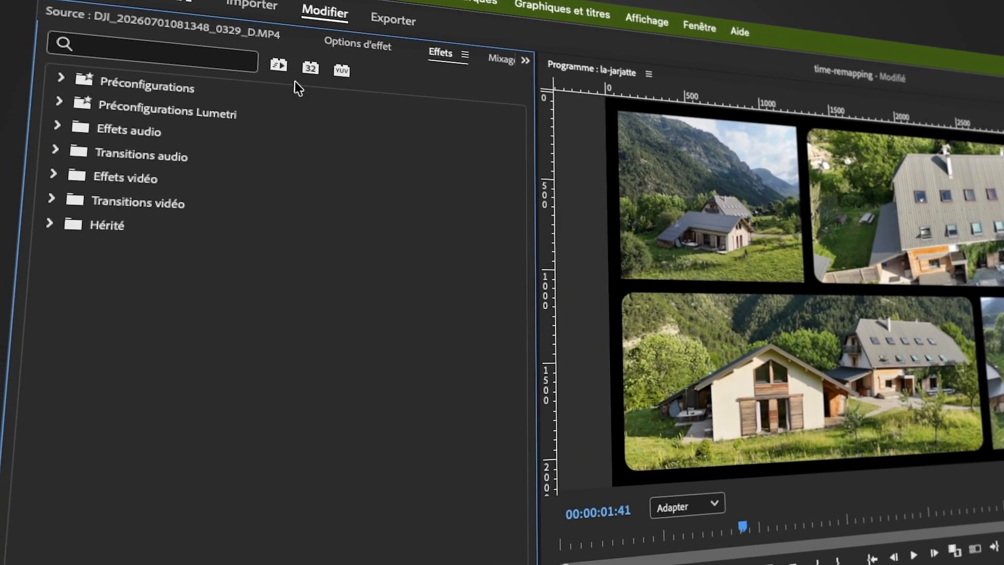
pyautogui.click(51, 197)
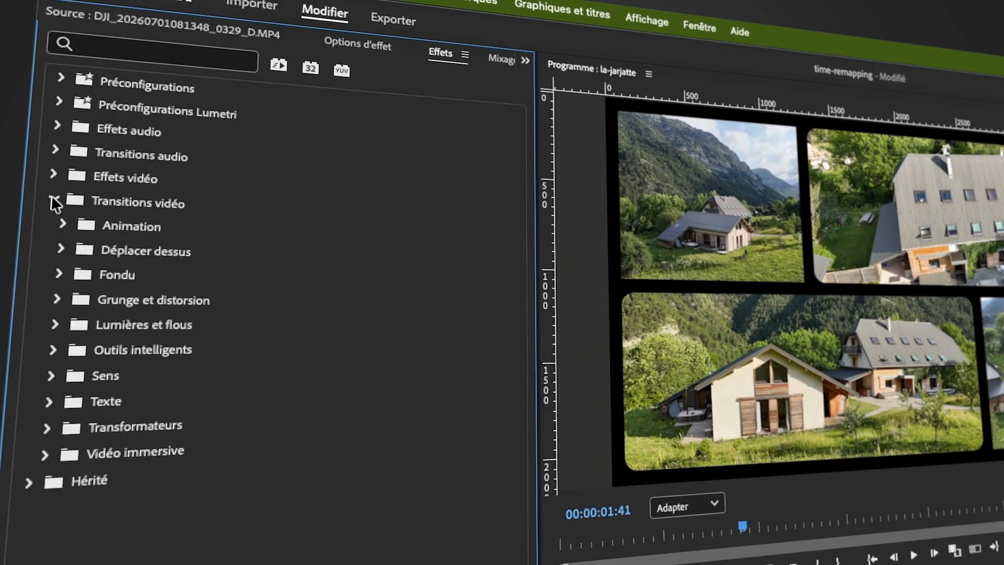
pyautogui.click(51, 197)
pyautogui.click(357, 43)
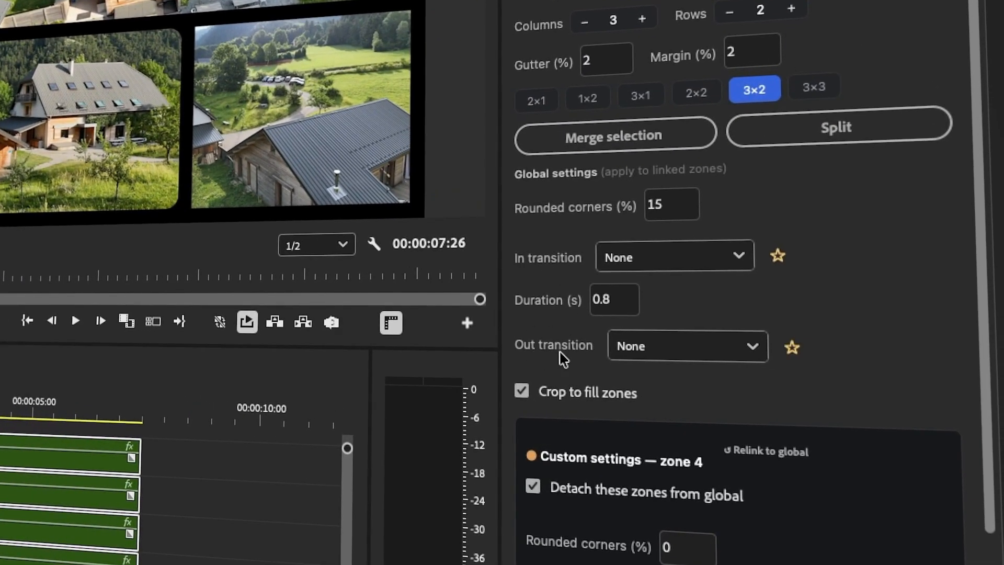
# Widen the GridWall PRO area, set both the global in and out transitions to 3D Flip and apply them.
pyautogui.moveTo(501, 322); pyautogui.dragTo(477, 321)
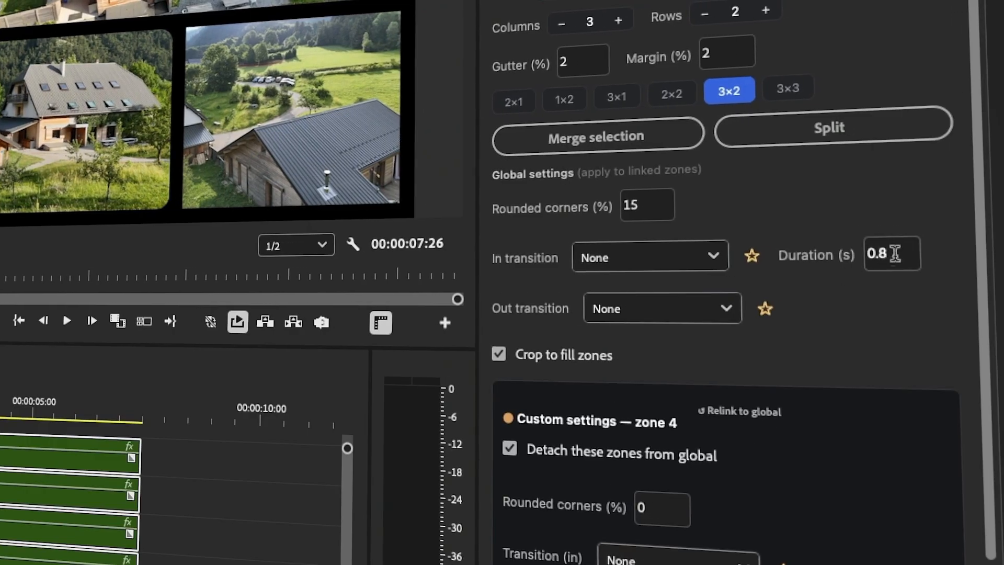
pyautogui.click(717, 255)
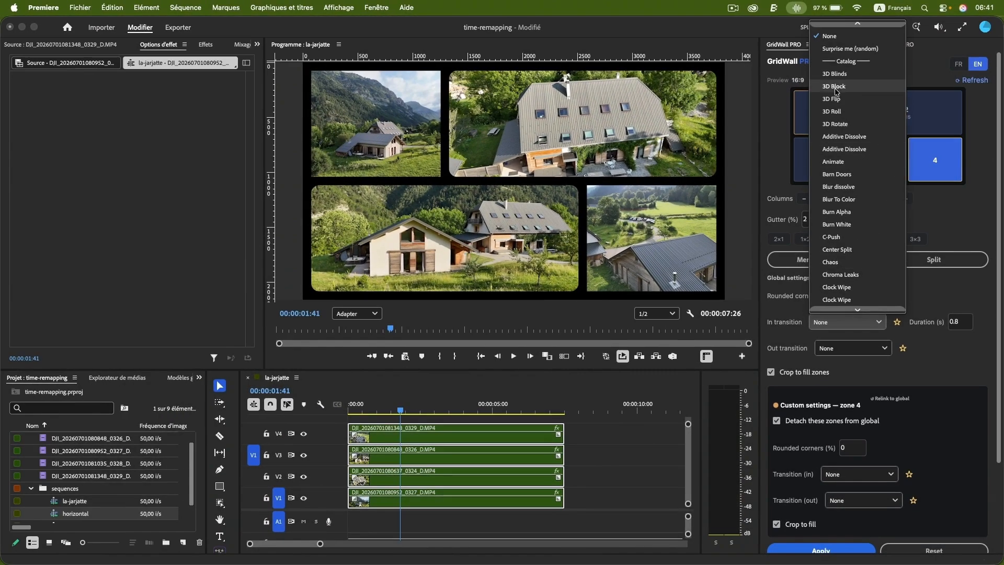
pyautogui.click(834, 99)
pyautogui.click(853, 348)
pyautogui.click(863, 150)
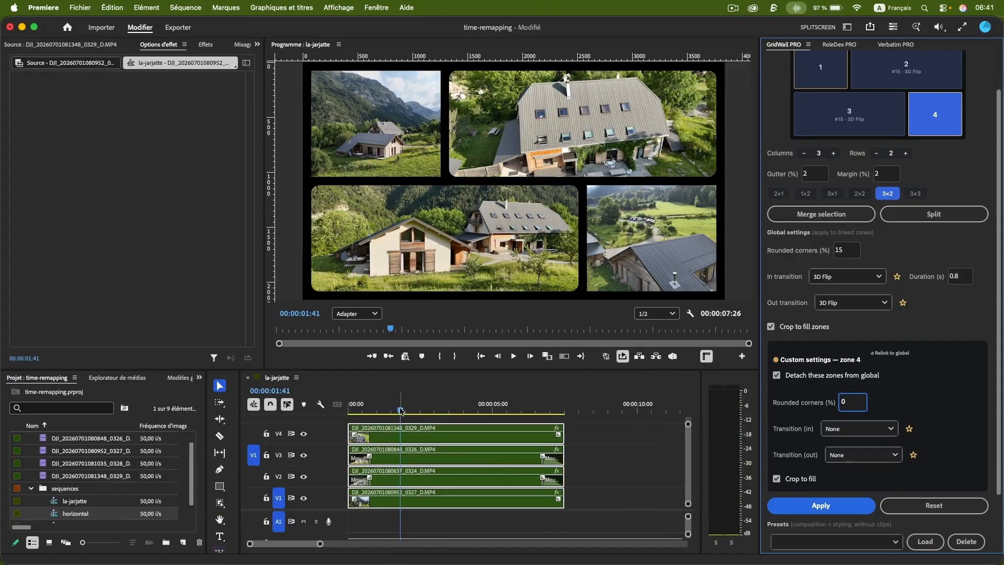
# Play the sequence from its start to preview the 3D Flip transitions on the linked zones.
pyautogui.moveTo(17, 309); pyautogui.dragTo(0, 308)
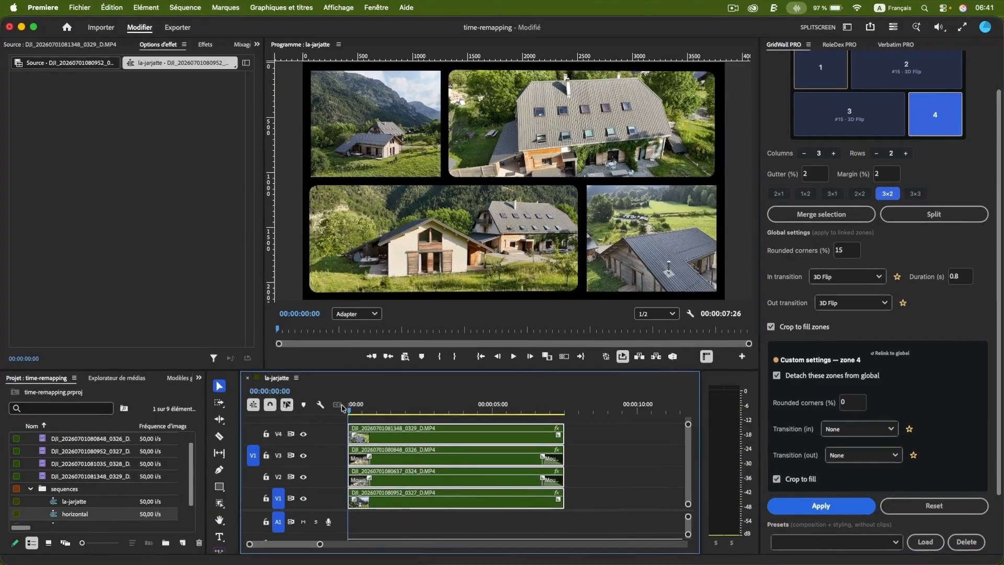
pyautogui.press('space')
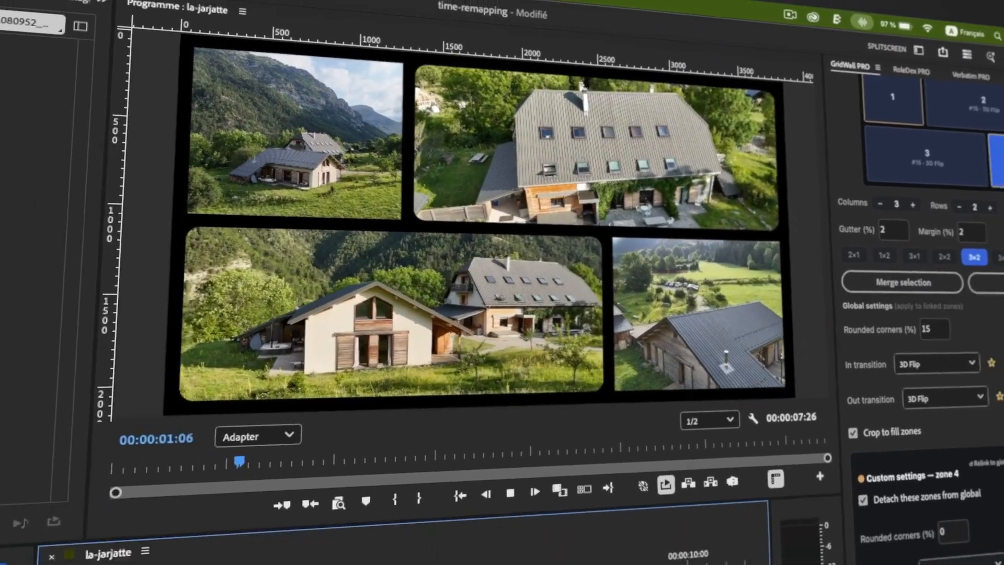
pyautogui.press('space')
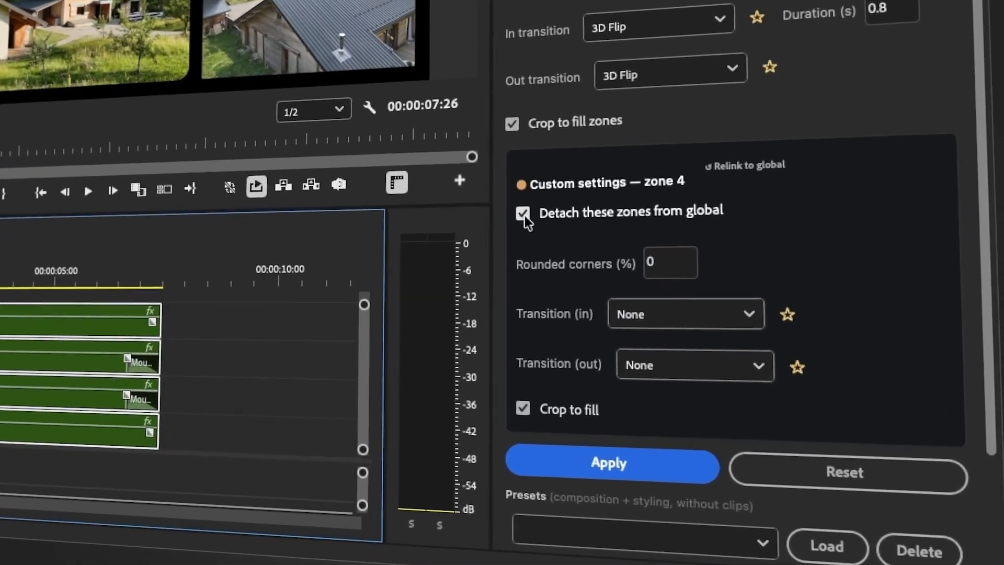
# Relink zones 4 and 1 to the global settings, apply them to the clips and play back the sequence.
pyautogui.click(510, 206)
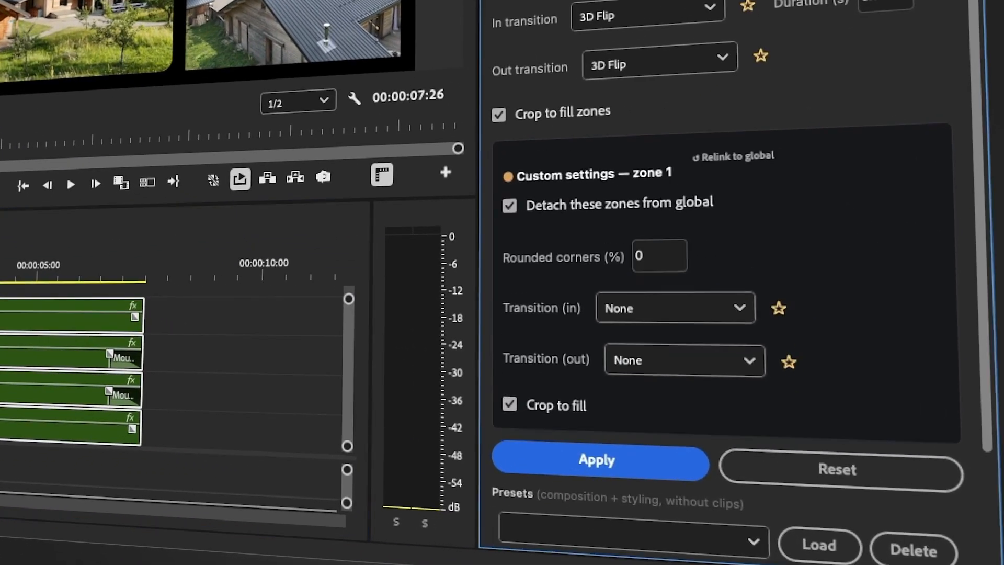
pyautogui.click(511, 206)
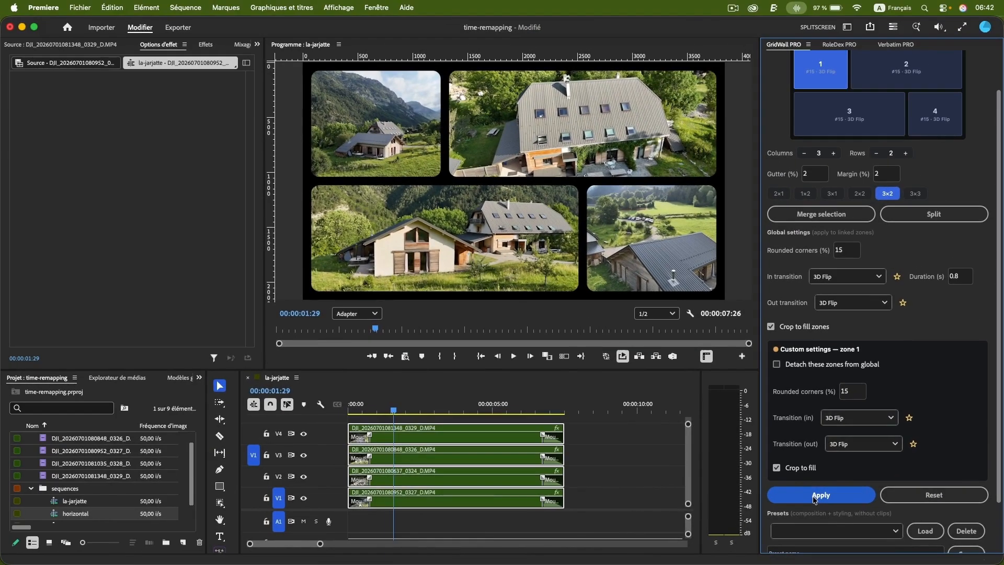
pyautogui.click(814, 495)
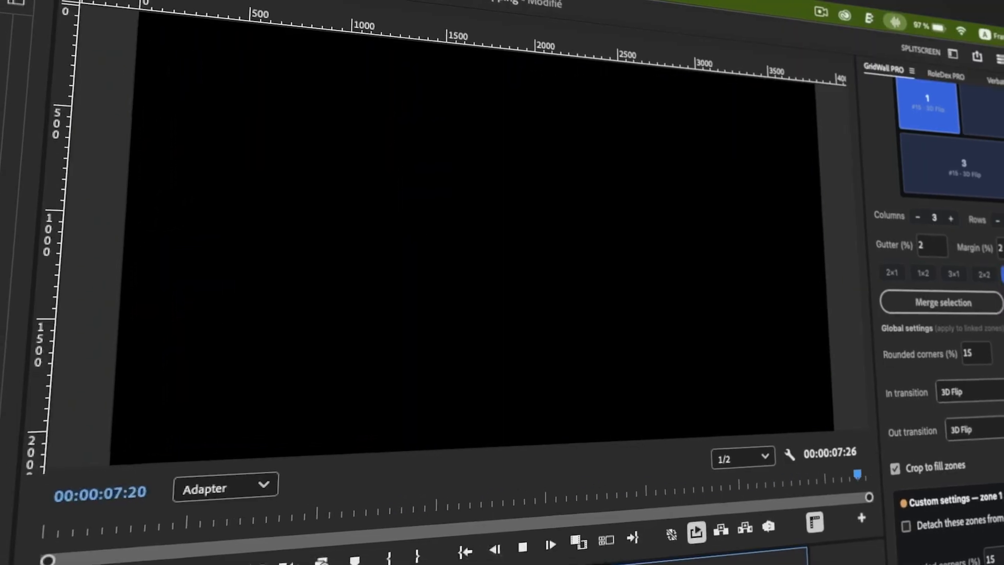
pyautogui.press('space')
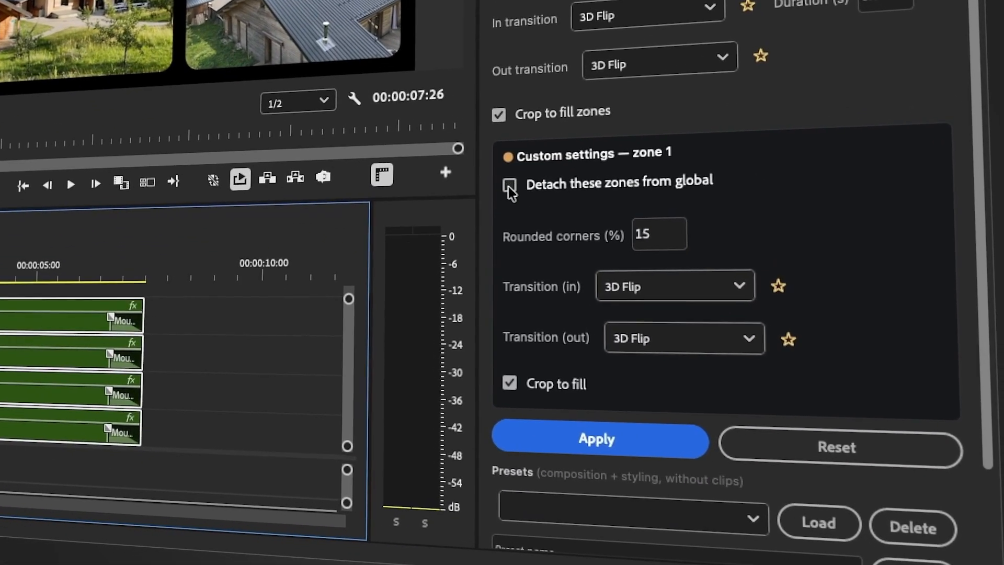
# Detach zone 1 from the global settings, set its in and out transitions to 3D Roll and apply them.
pyautogui.click(509, 186)
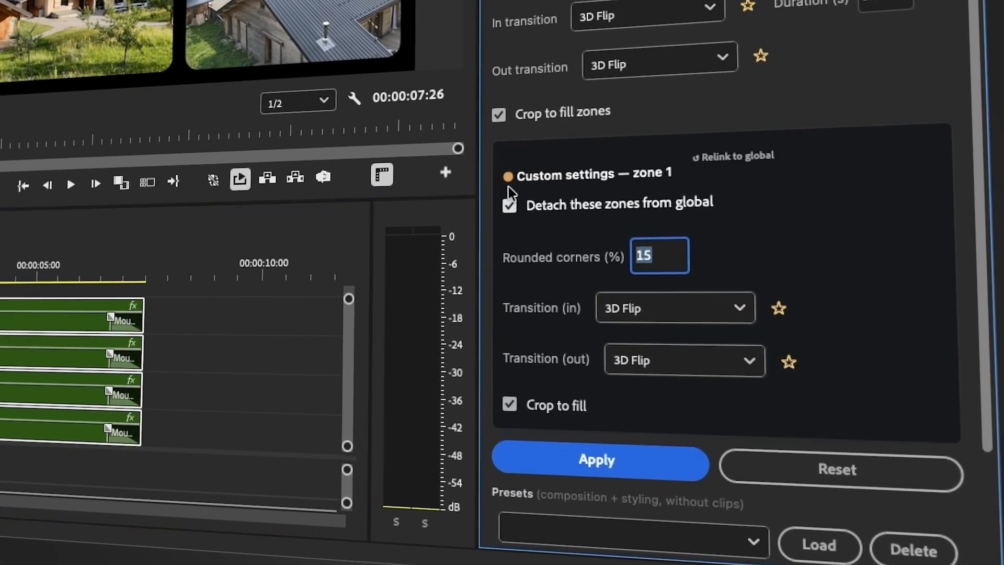
pyautogui.click(701, 322)
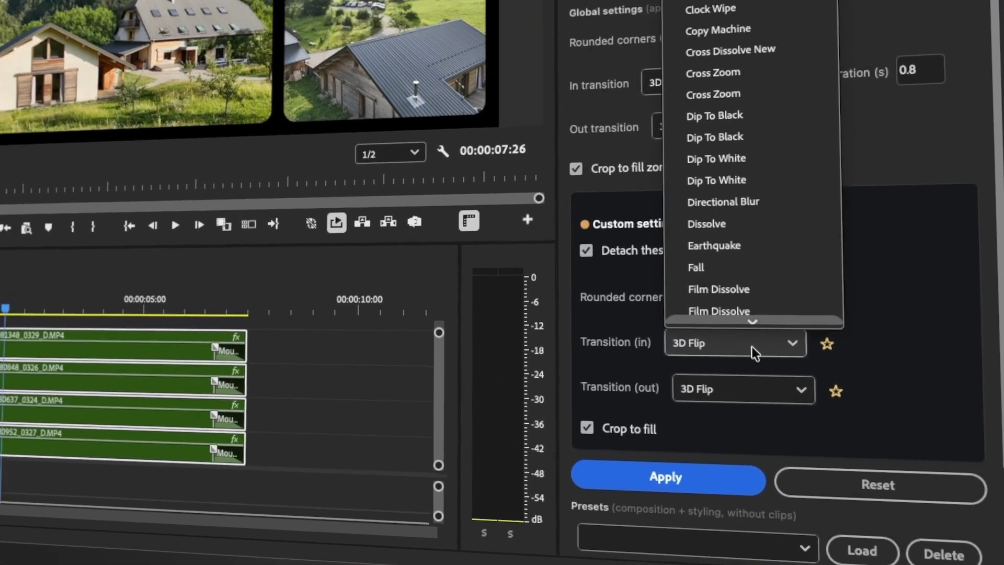
pyautogui.scroll(5, 816, 209)
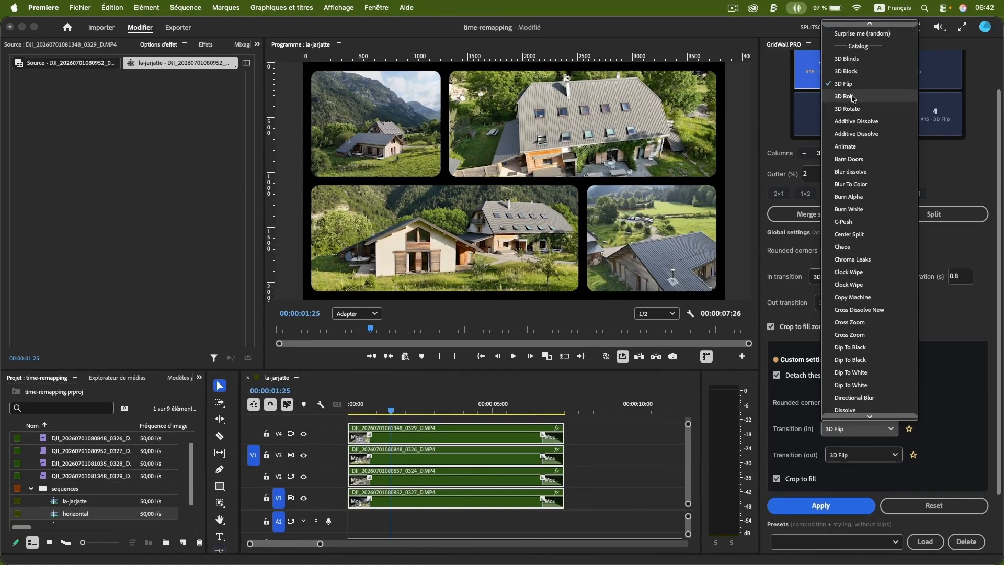
pyautogui.click(853, 97)
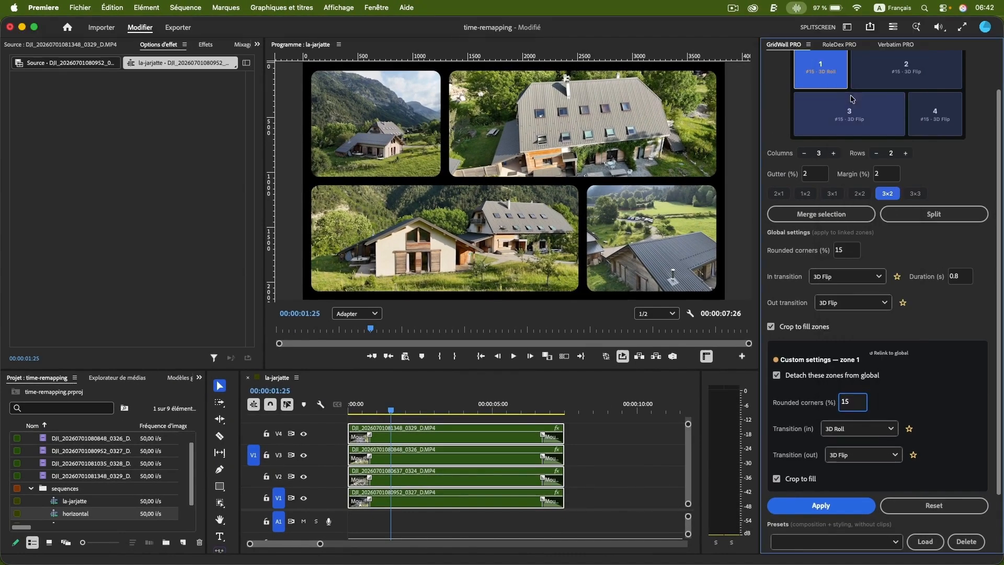
pyautogui.click(864, 458)
pyautogui.scroll(-1, 880, 245)
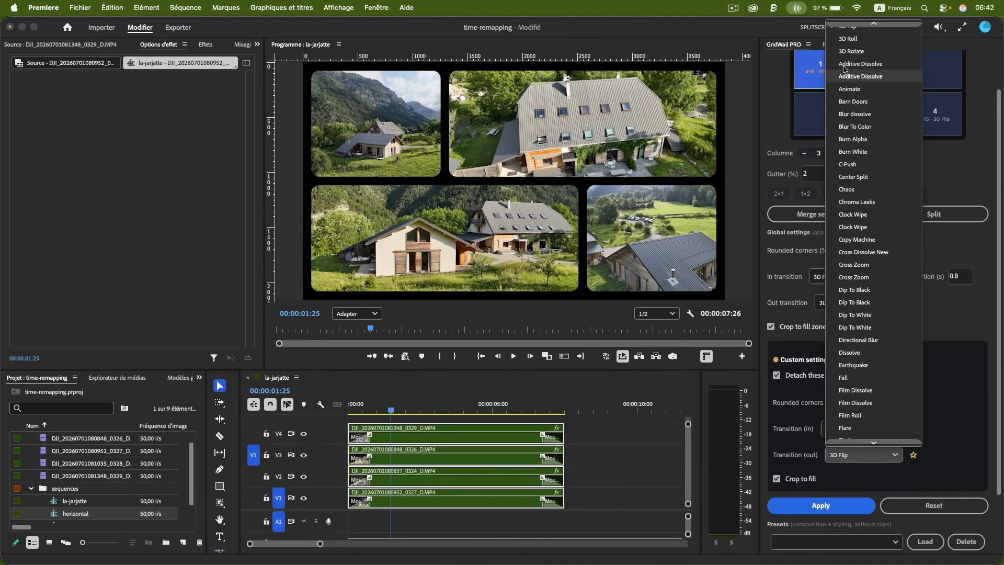
pyautogui.click(847, 40)
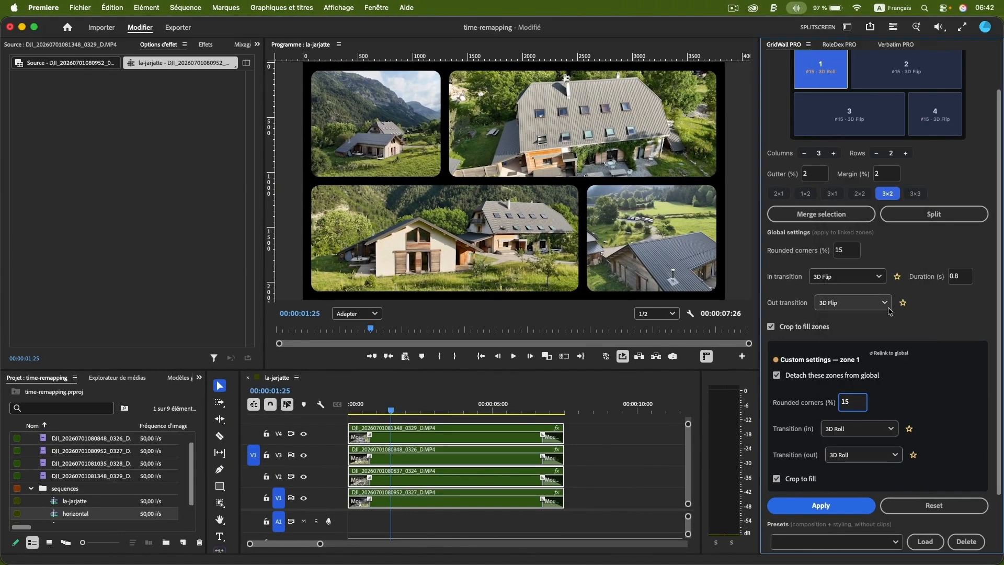
pyautogui.click(821, 506)
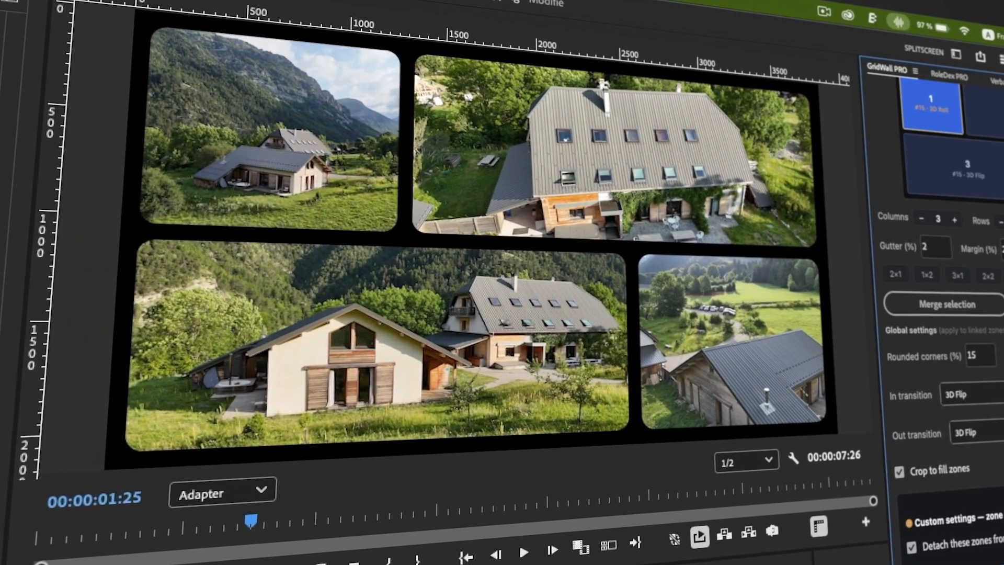
# Play the sequence from its start to preview zone 1's 3D Roll transition against the other zones.
pyautogui.press('Home')
pyautogui.press('space')
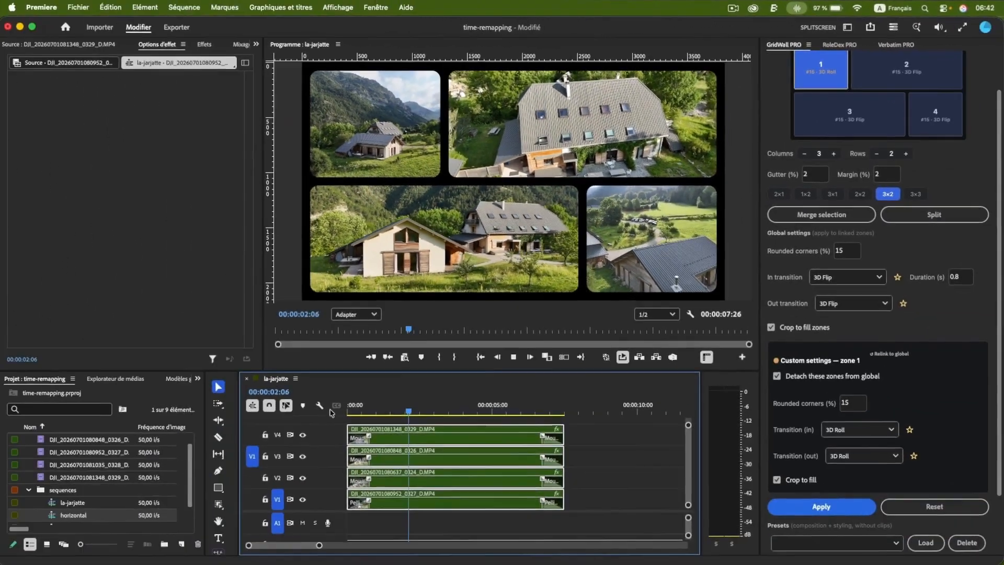
pyautogui.press('space')
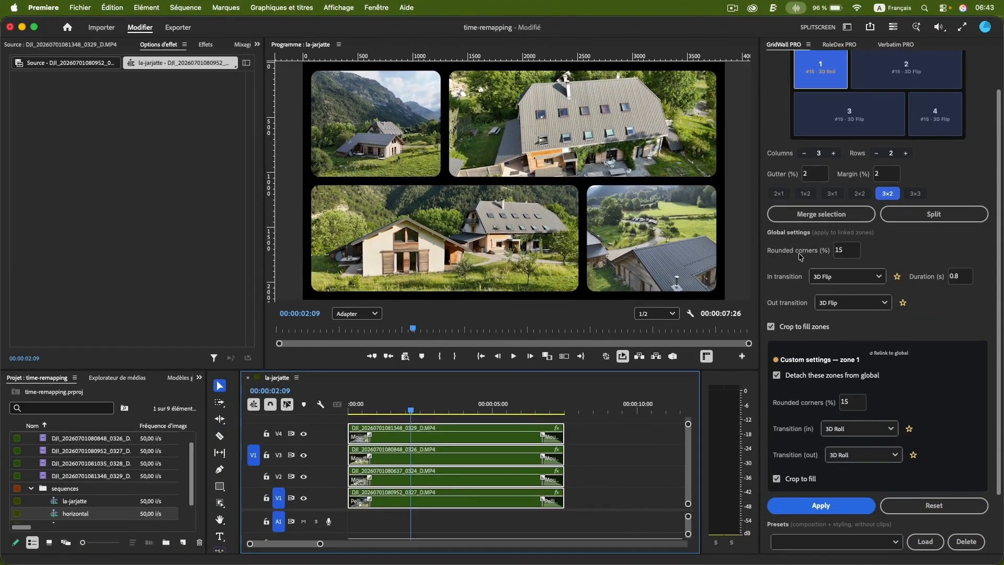
# Relink zone 1 to the global settings, browse the global in transitions and keep 3D Flip selected.
pyautogui.click(810, 376)
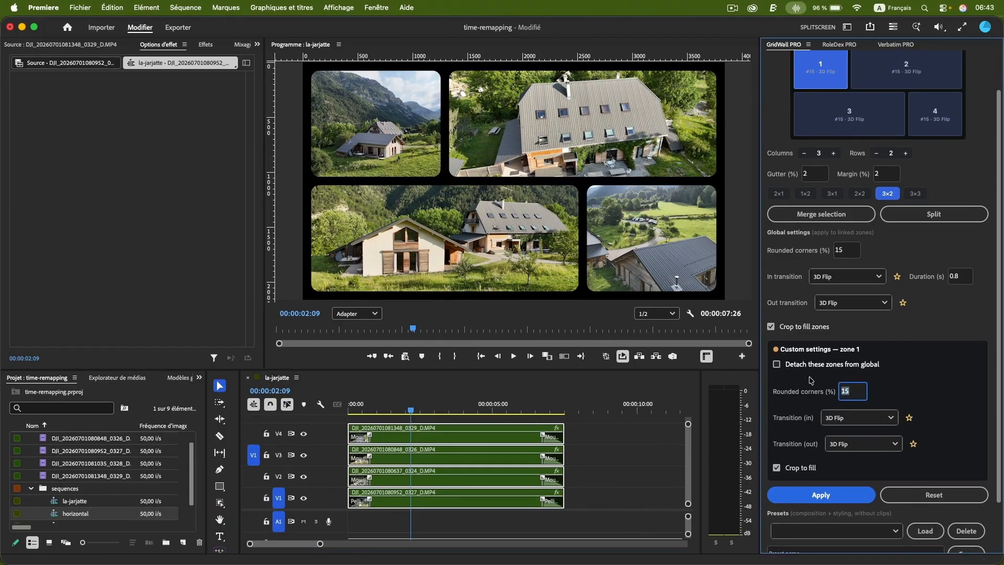
pyautogui.click(858, 276)
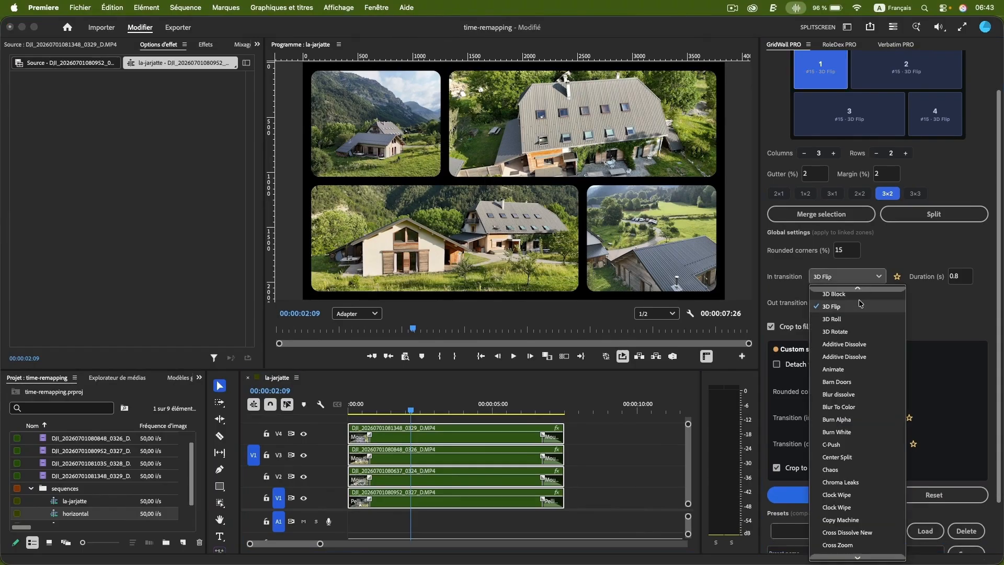
pyautogui.scroll(-15, 868, 369)
pyautogui.scroll(20, 868, 368)
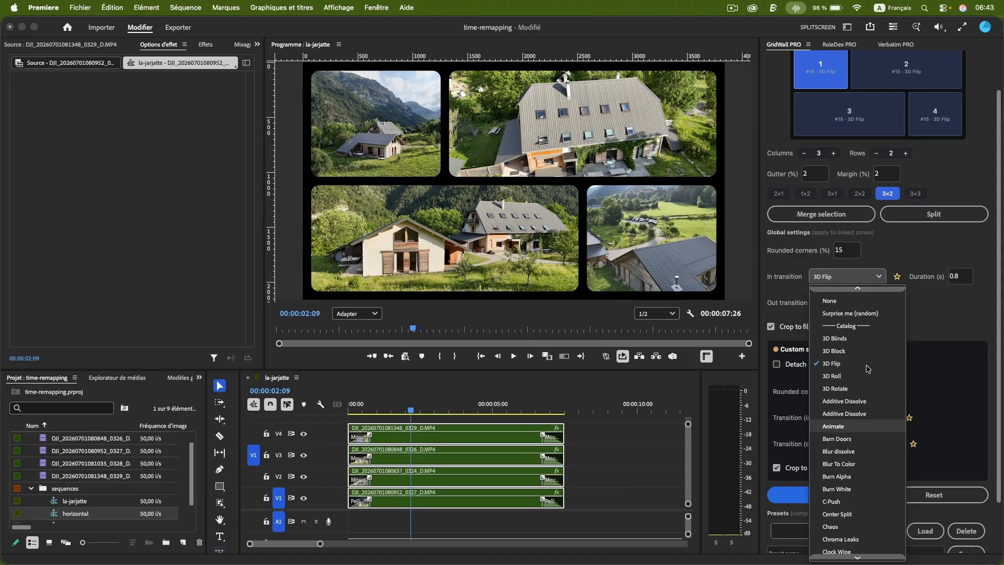
pyautogui.click(832, 364)
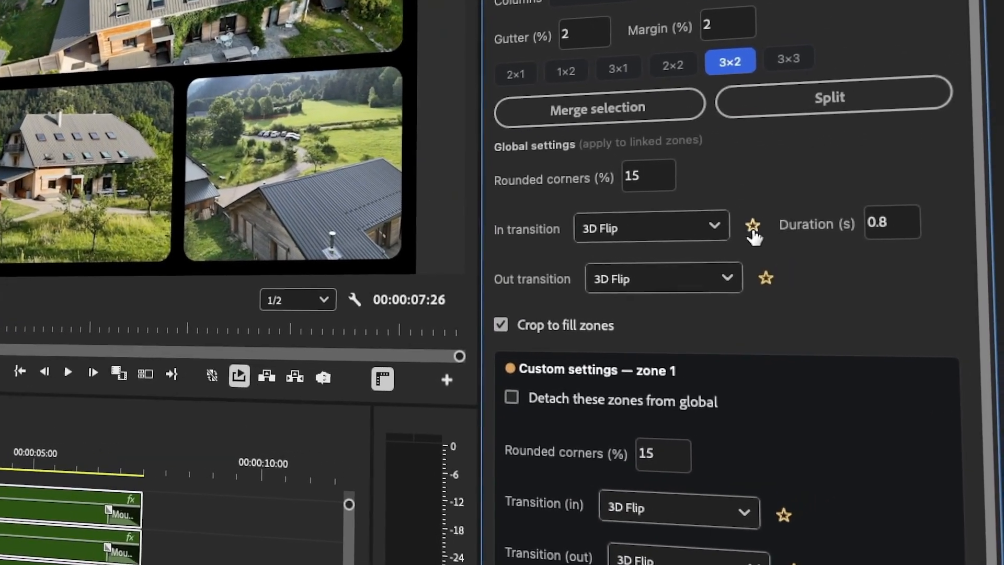
# Add 3D Flip to the favorite transitions, set the global in transition to 3D Blinds and favorite it too.
pyautogui.click(897, 276)
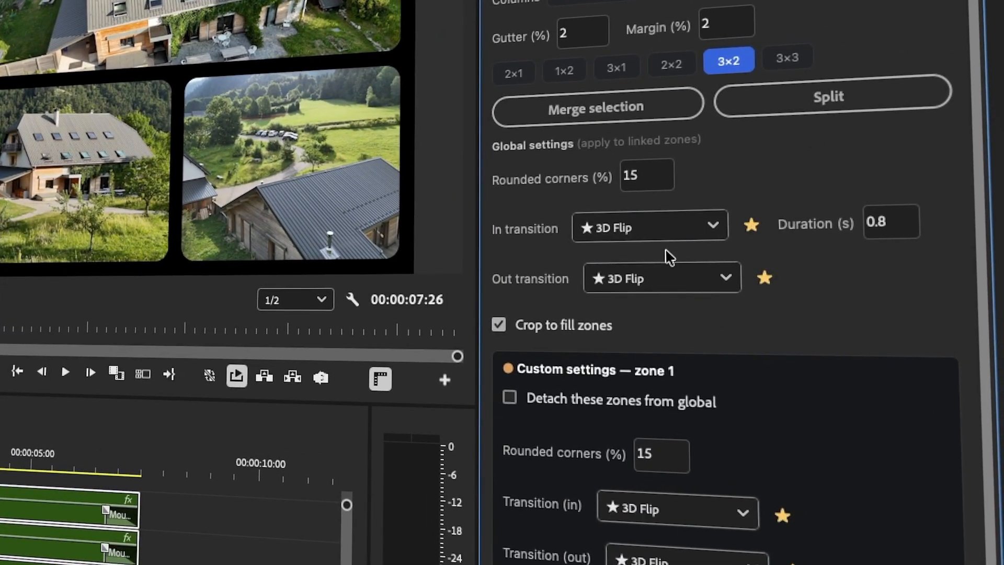
pyautogui.click(710, 226)
pyautogui.scroll(2, 651, 304)
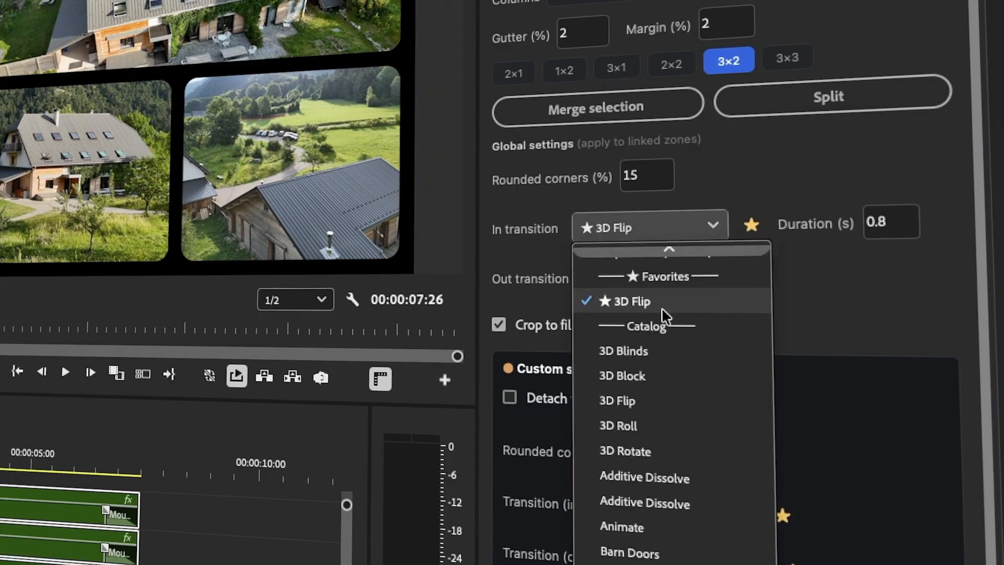
pyautogui.scroll(1, 656, 313)
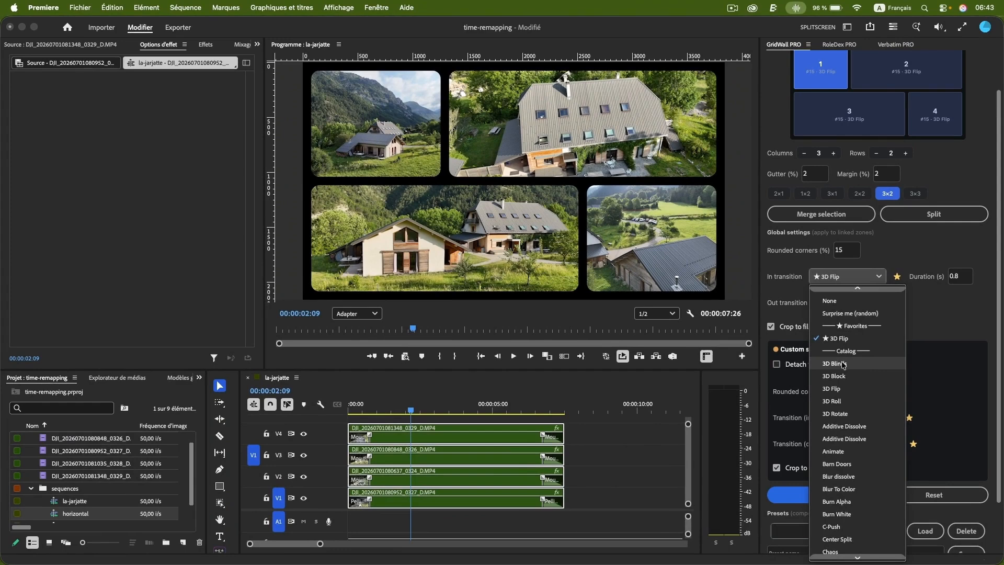
pyautogui.click(843, 365)
pyautogui.click(897, 277)
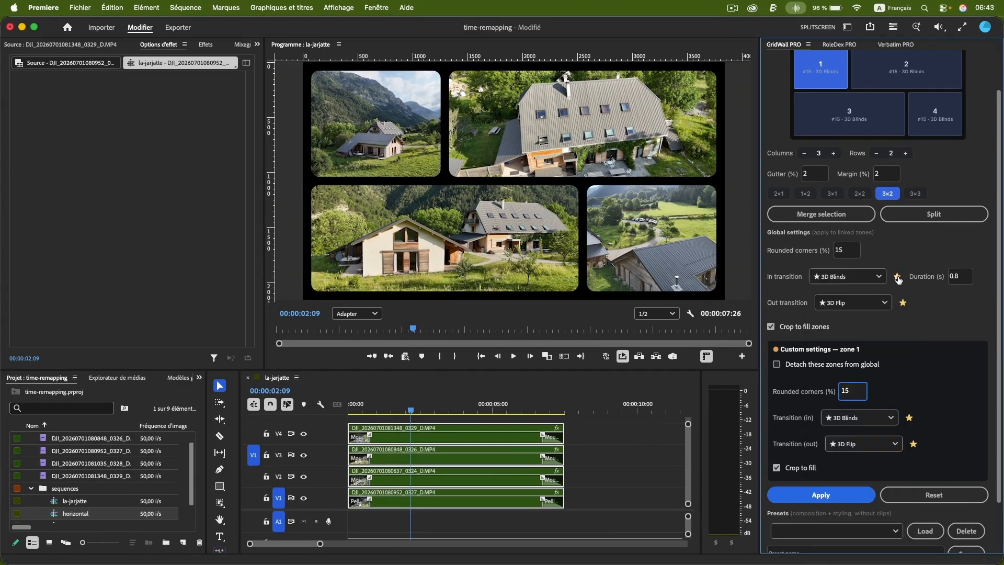
# Set the global in transition to 3D Roll and add it to the favorite transitions.
pyautogui.click(879, 277)
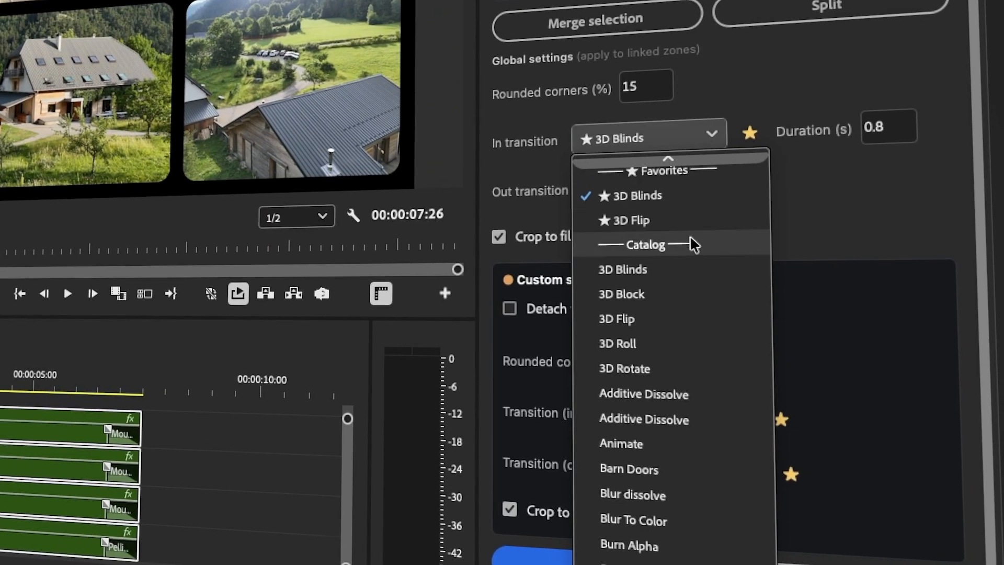
pyautogui.click(658, 270)
pyautogui.click(710, 137)
pyautogui.click(628, 274)
pyautogui.click(750, 134)
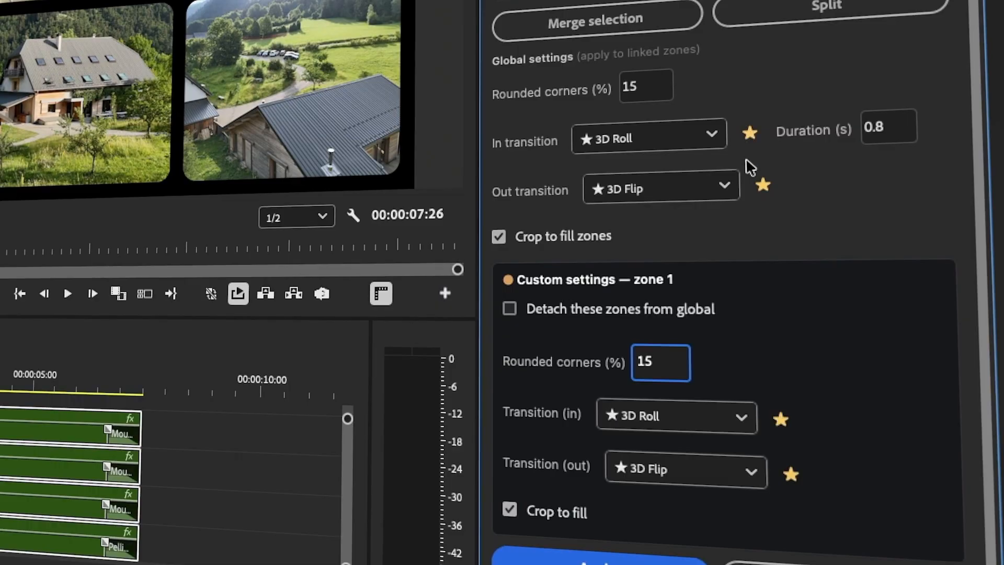
# Review the favorites among the global in transitions, keep 3D Roll and apply the grid settings to the clips.
pyautogui.click(712, 138)
pyautogui.scroll(3, 717, 238)
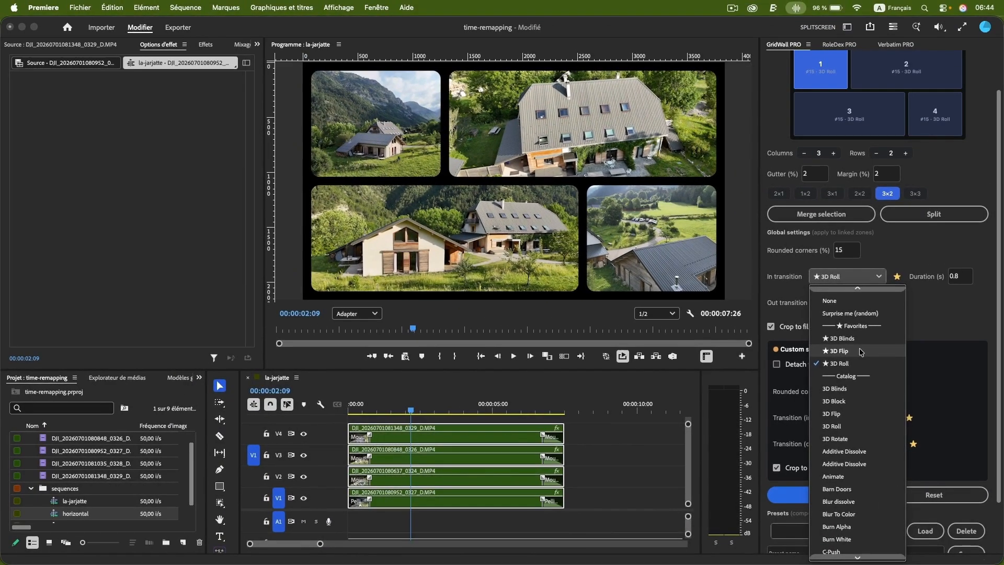
pyautogui.click(861, 351)
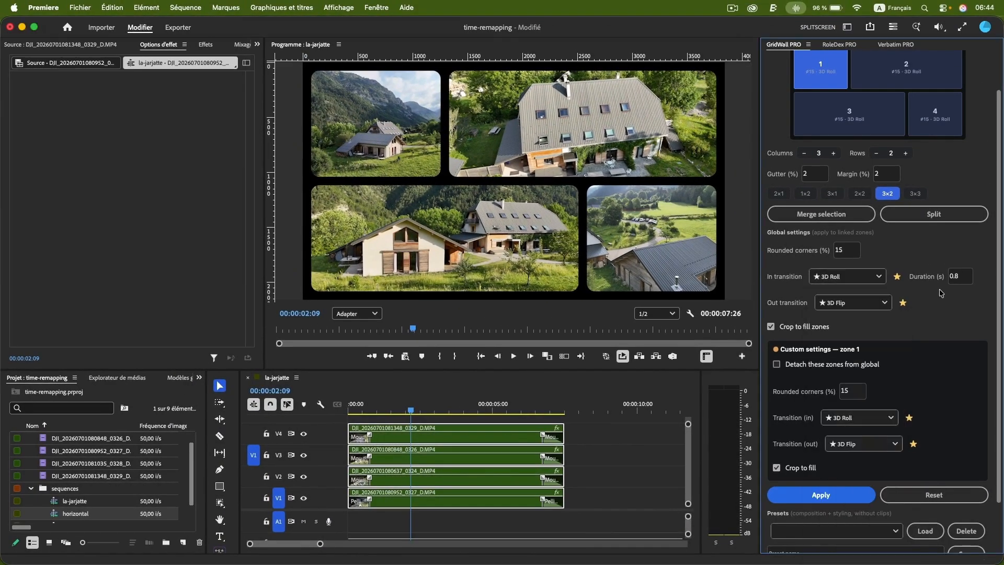
pyautogui.click(820, 495)
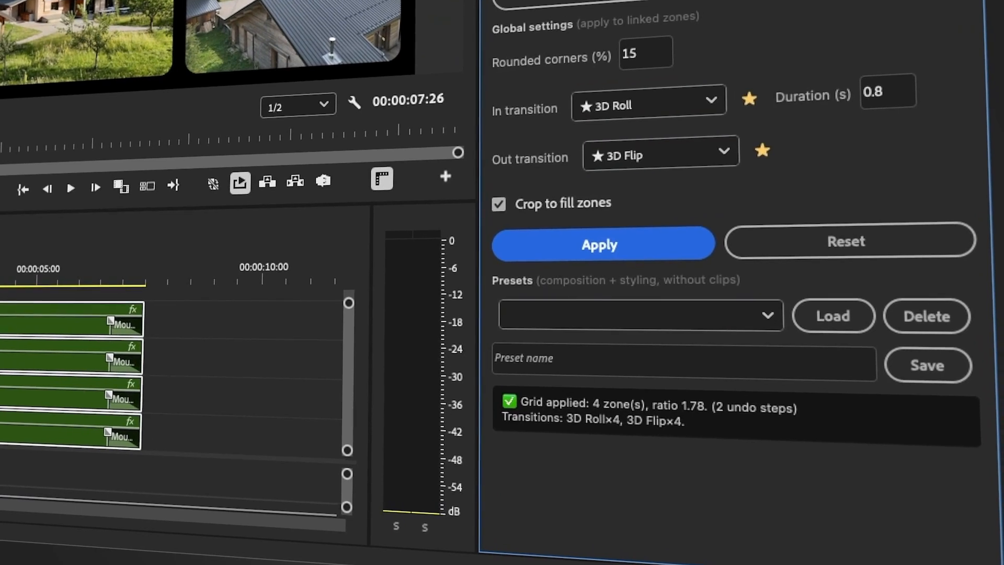
# Save the current grid composition and styling as a preset named "grille 2x2 merge".
pyautogui.click(612, 361)
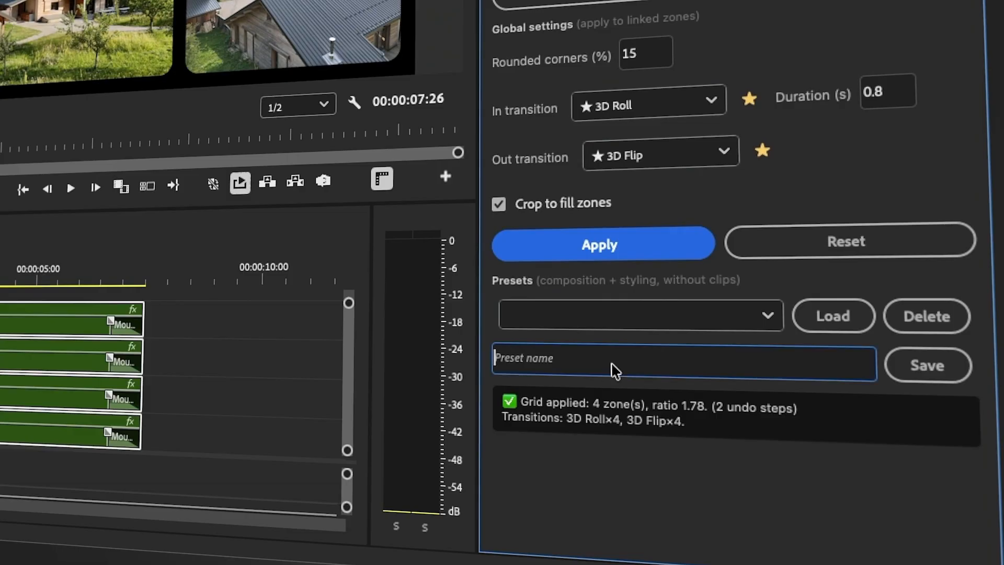
pyautogui.write('grille 2x2 merge')
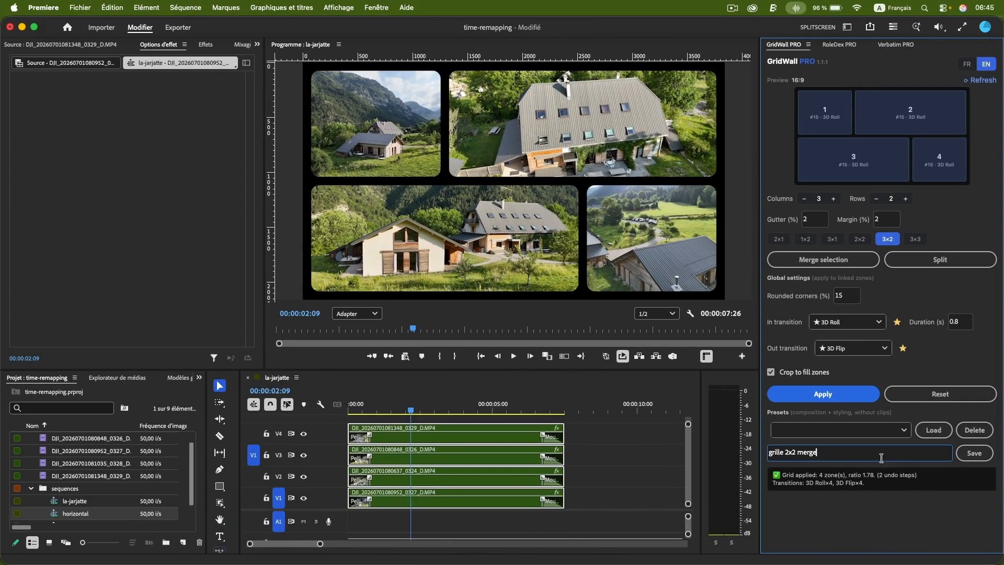
pyautogui.click(977, 454)
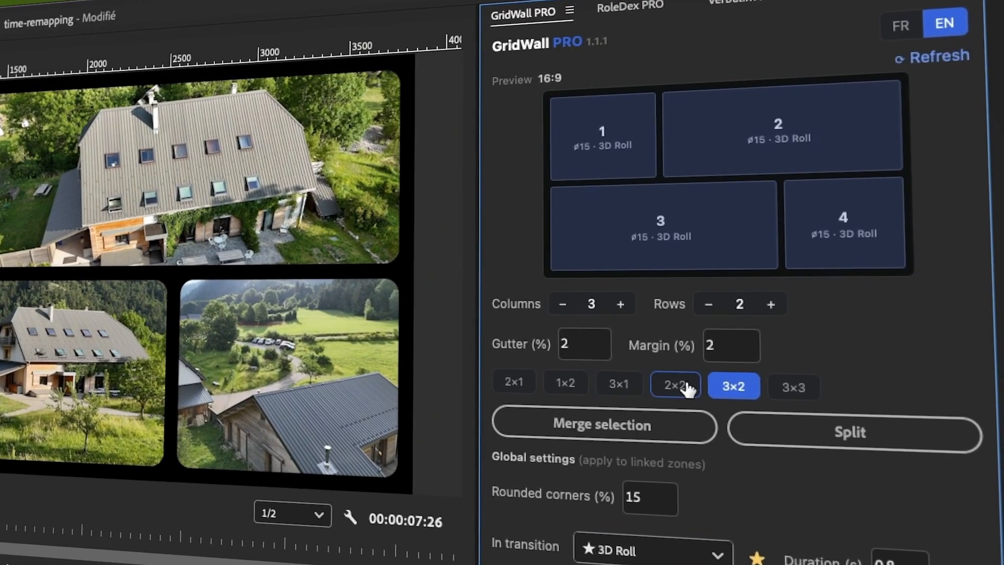
# Apply a plain 2×2 grid to the clips, and bring back the merged layout by loading and applying the "grille 2x2 merge" preset.
pyautogui.click(686, 384)
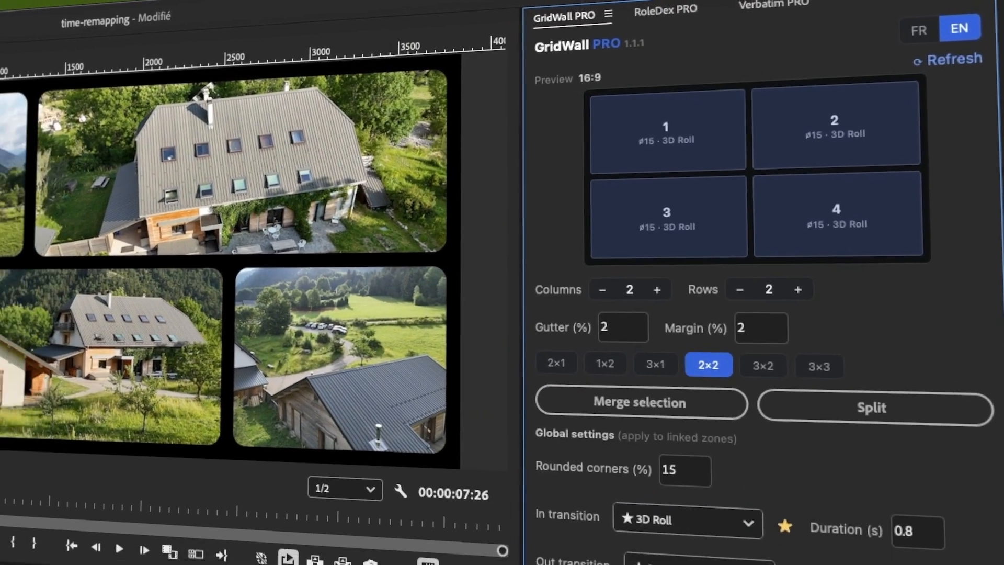
pyautogui.click(814, 449)
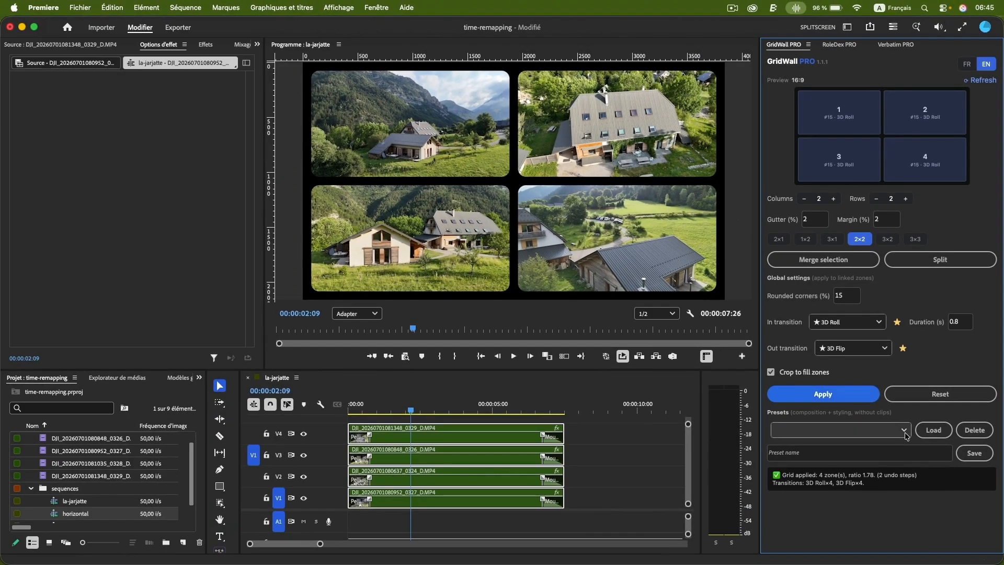
pyautogui.click(901, 494)
pyautogui.click(816, 463)
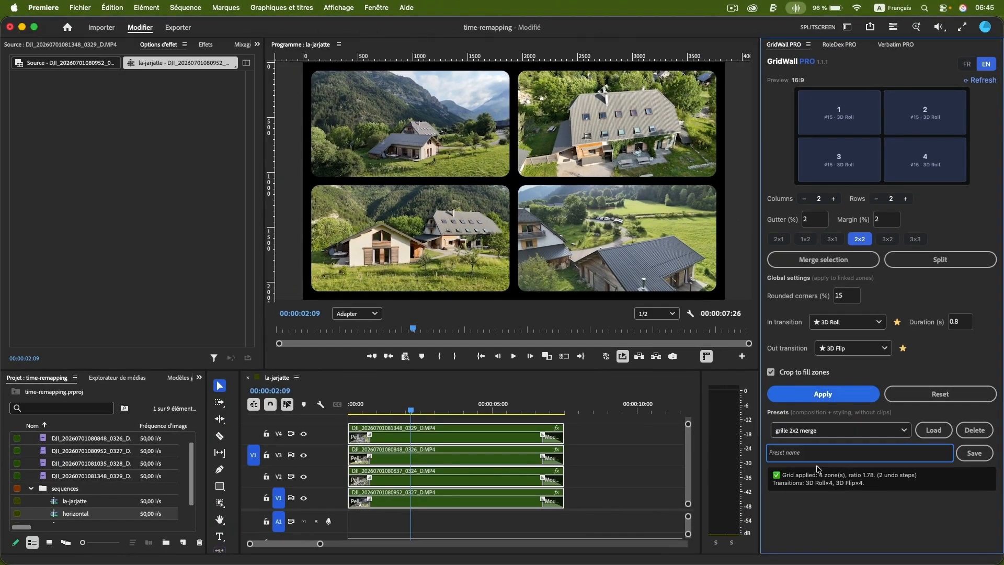
pyautogui.click(934, 430)
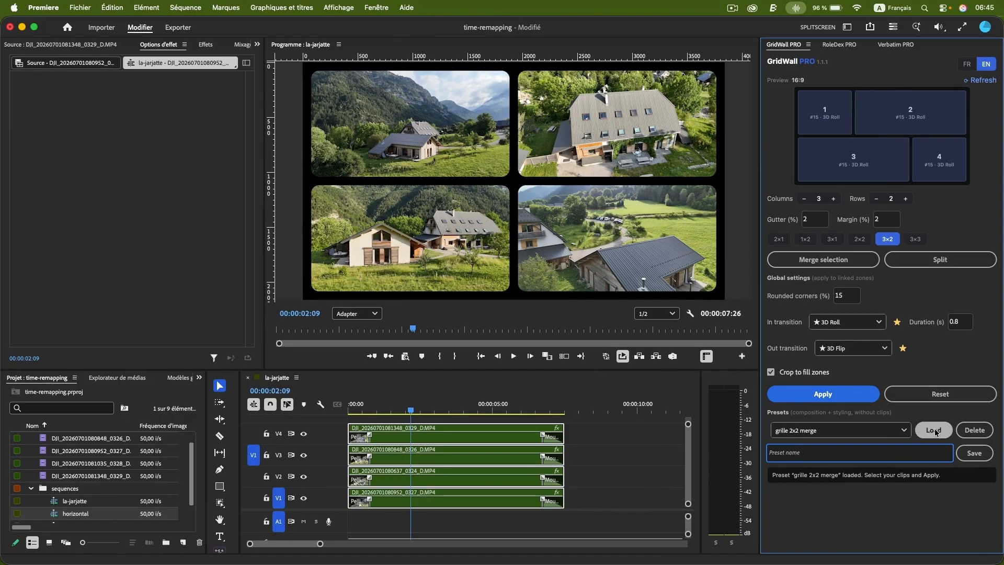
pyautogui.click(854, 395)
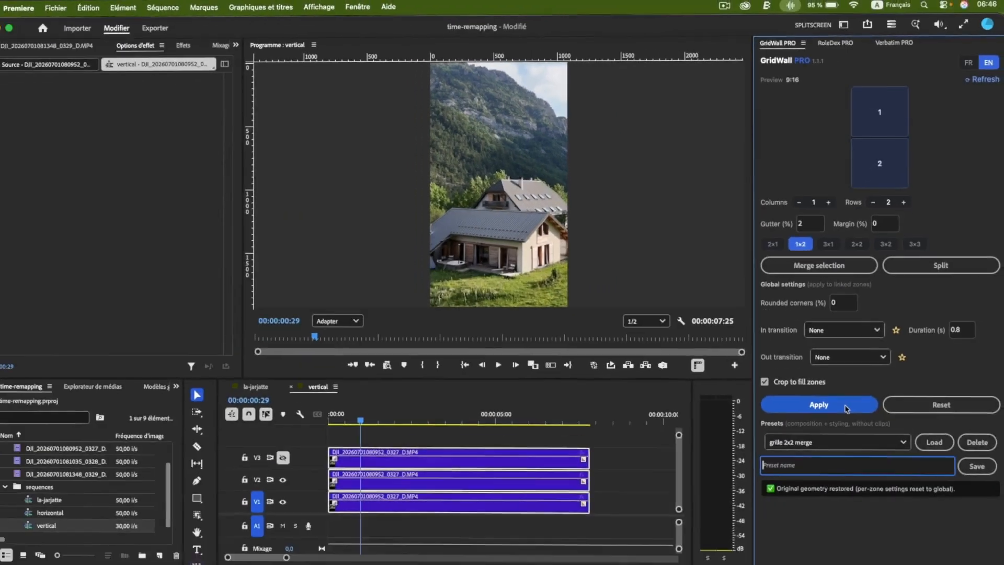
# Apply the 1×2 grid to the clips of the vertical sequence and make video track V3 visible.
pyautogui.click(657, 564)
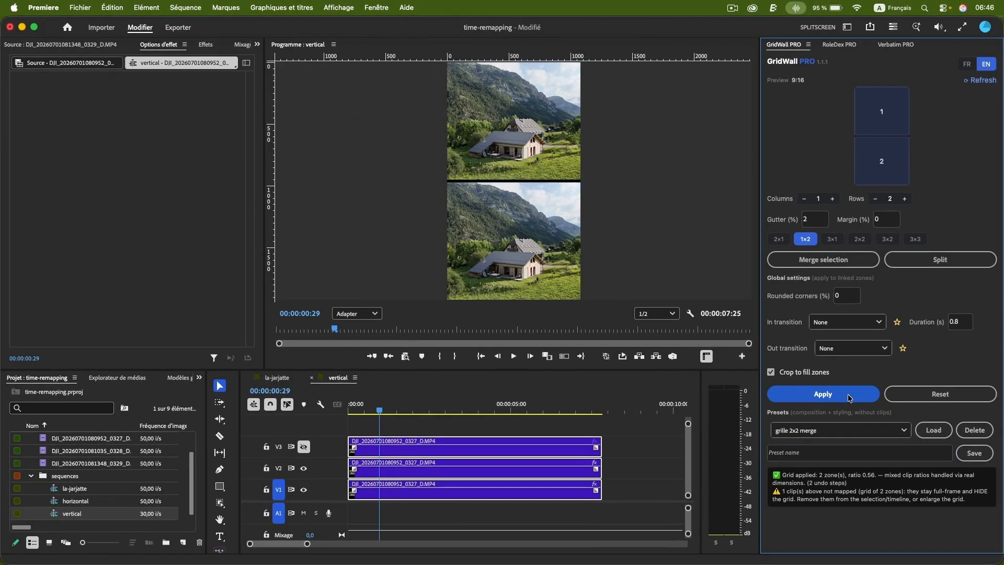
pyautogui.click(304, 447)
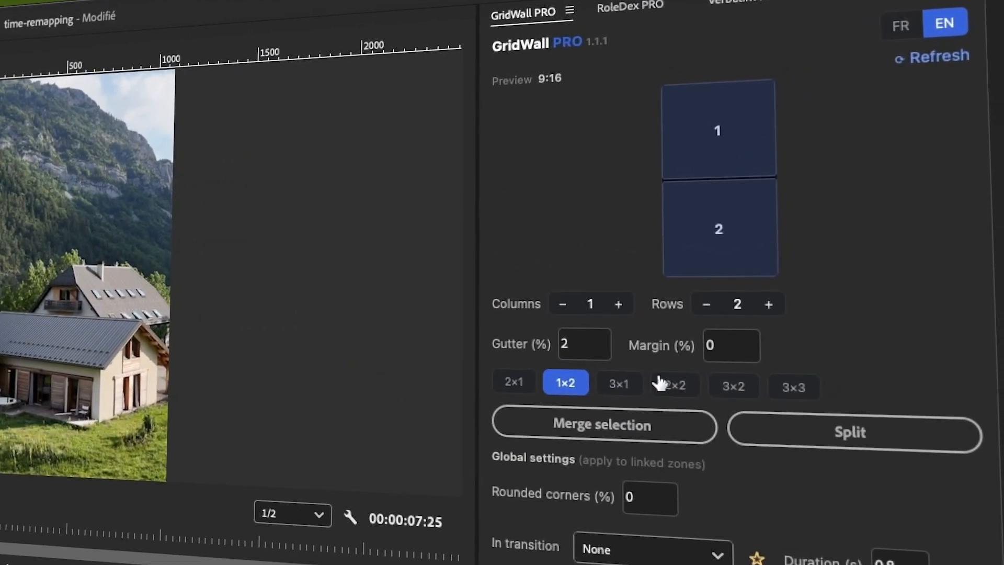
# Set the vertical sequence's grid to 1 column and 3 rows and apply it to the clips.
pyautogui.click(832, 239)
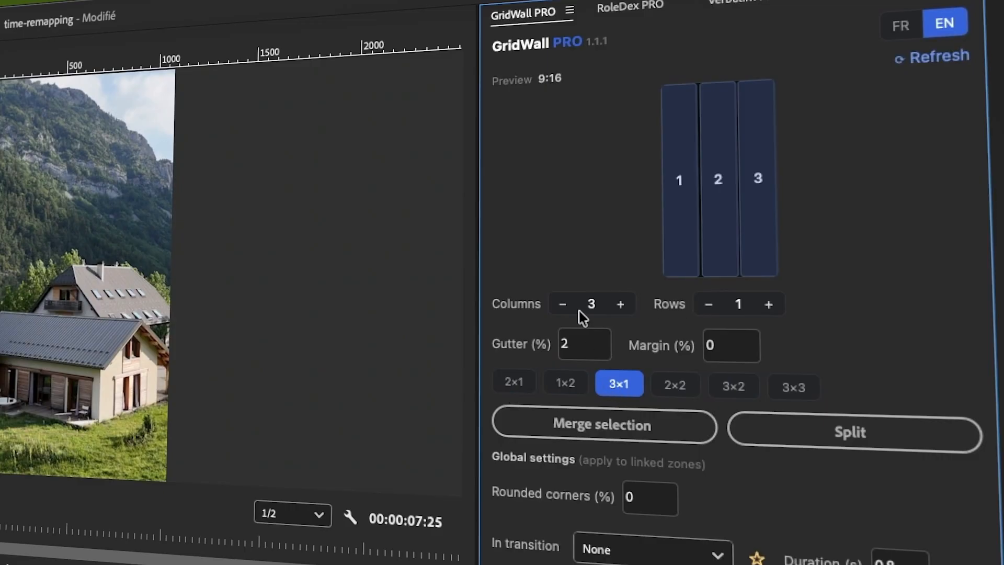
pyautogui.click(563, 305)
pyautogui.click(563, 307)
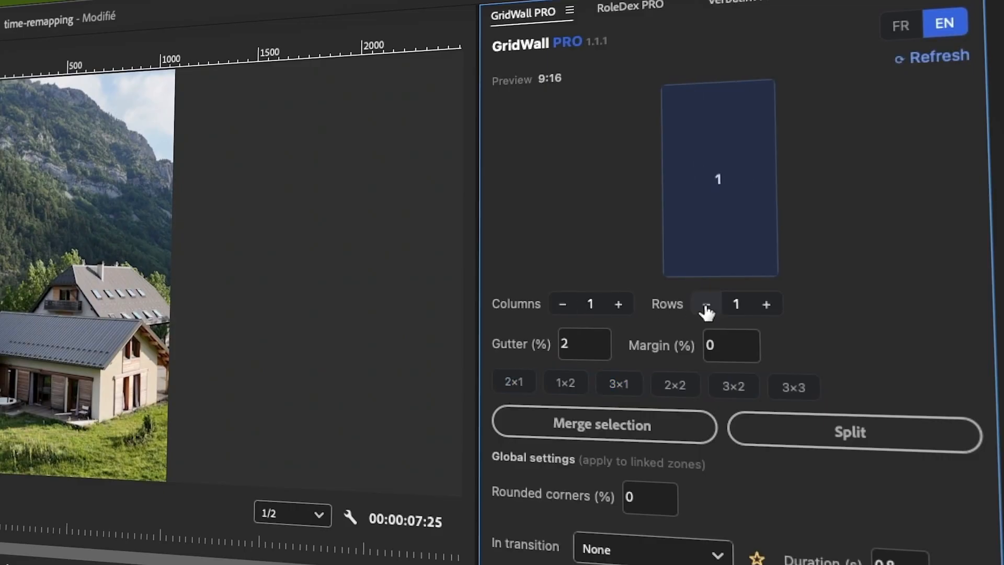
pyautogui.click(767, 308)
pyautogui.click(766, 308)
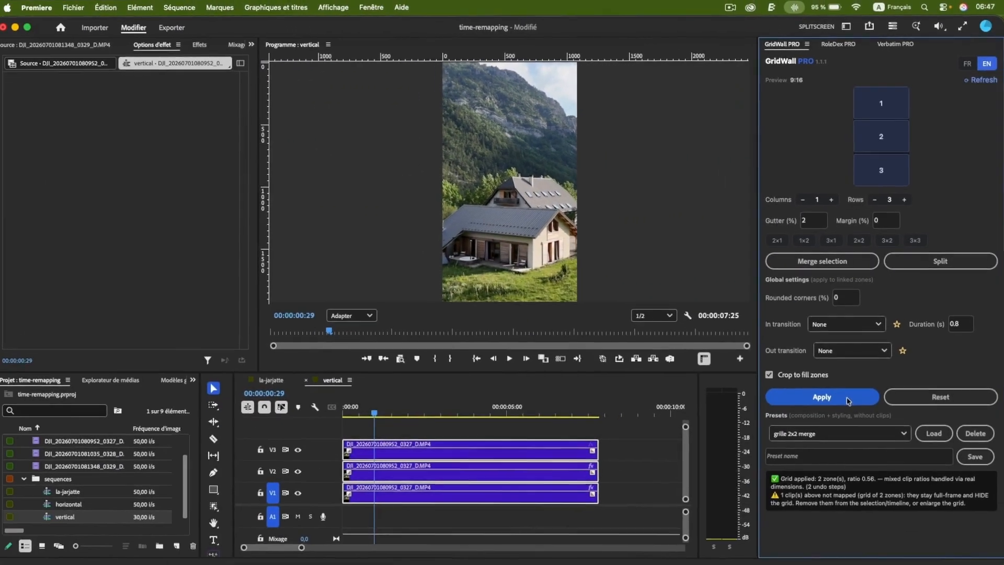
pyautogui.click(847, 399)
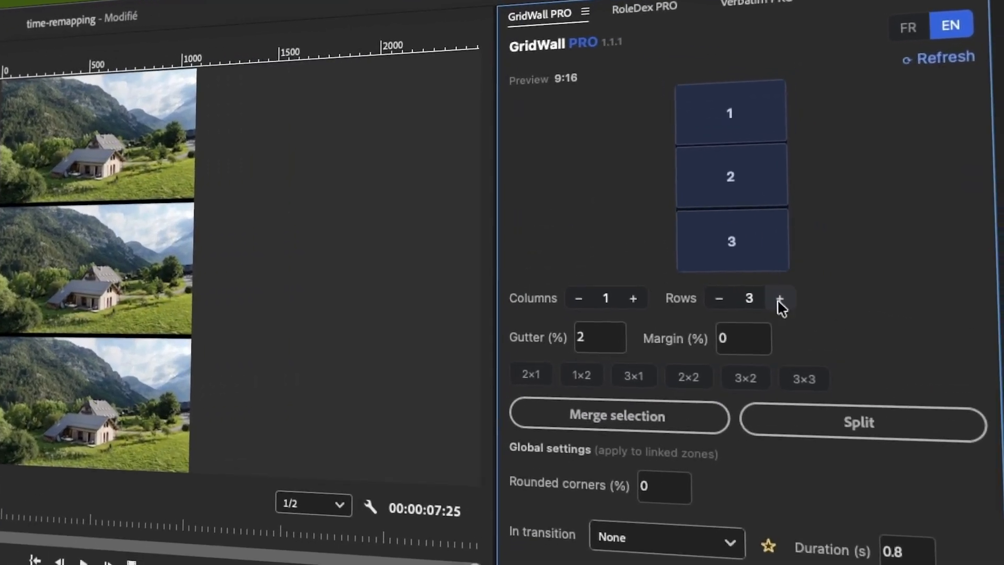
# Increase the grid to 4 rows, merge zones 1 and 2 and apply the layout to the clips.
pyautogui.click(904, 199)
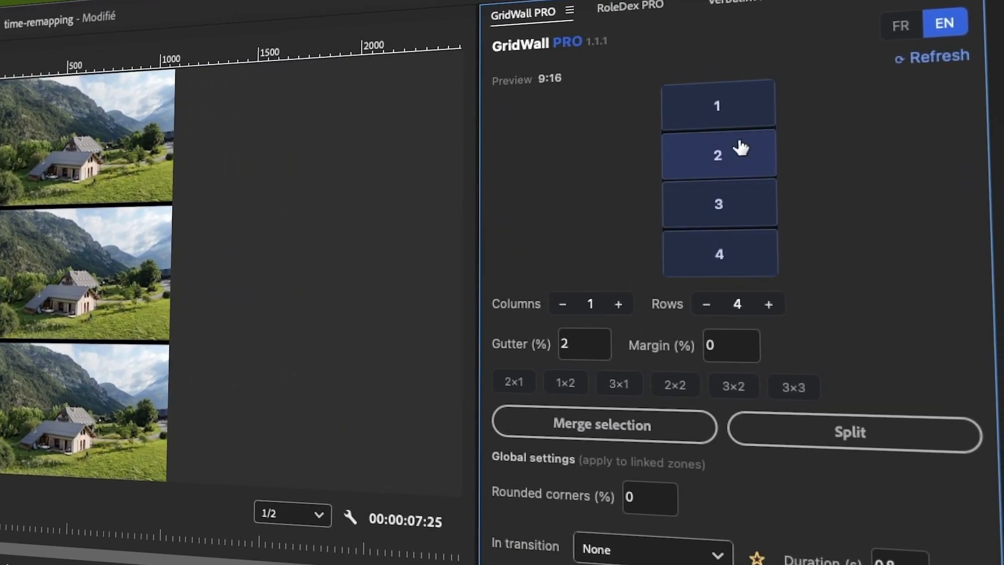
pyautogui.click(732, 108)
pyautogui.click(719, 155)
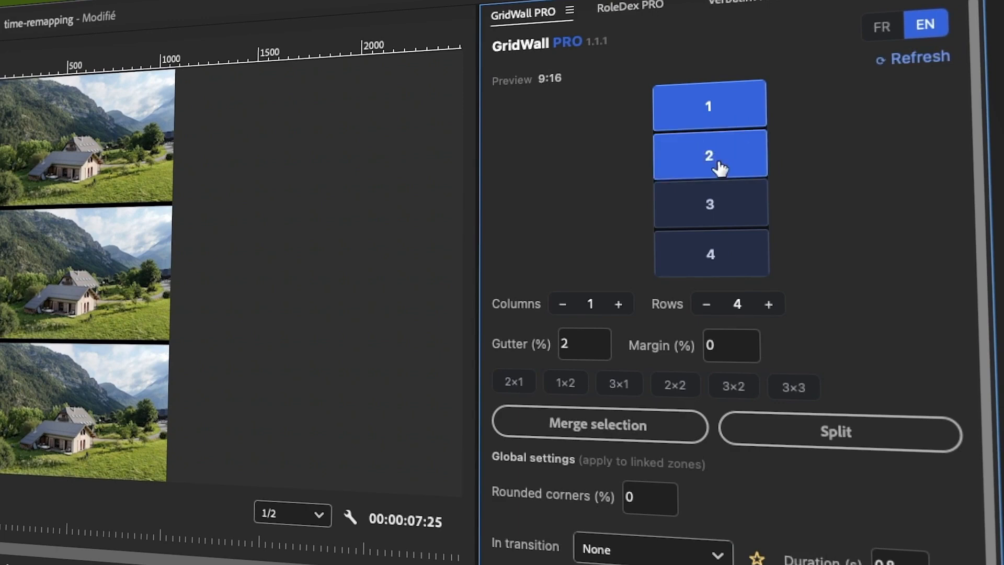
pyautogui.click(658, 425)
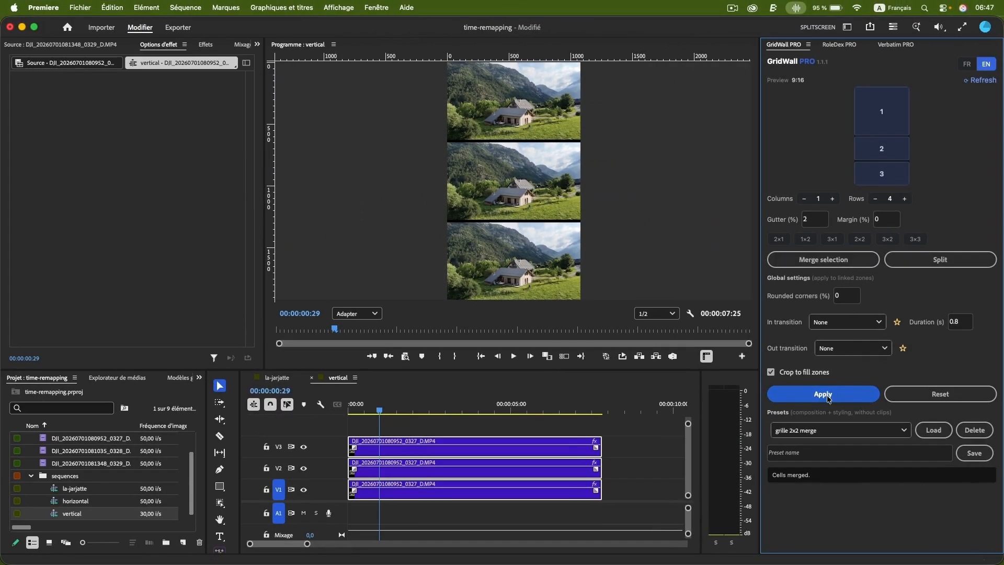
pyautogui.click(836, 396)
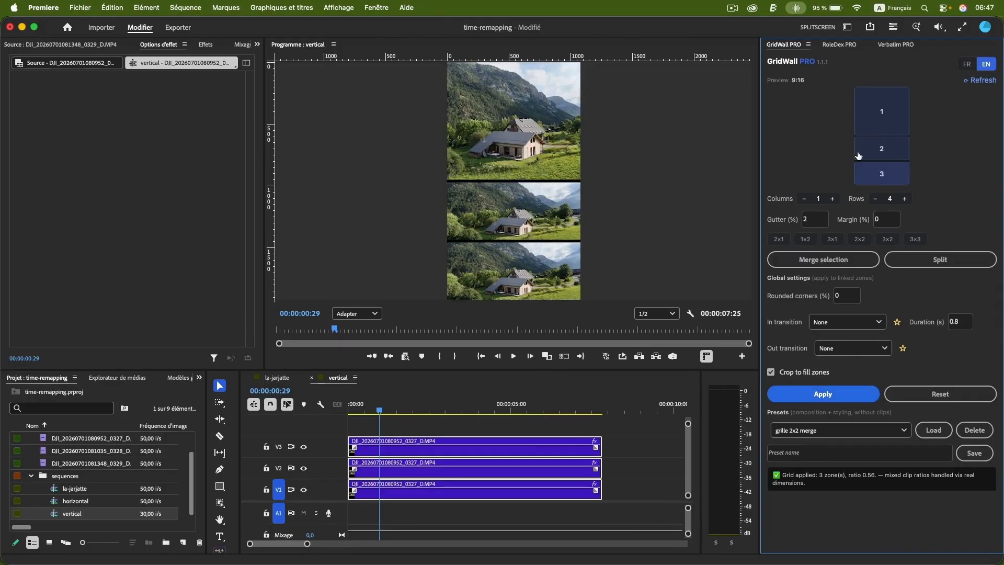
# Split the merged zone 1, merge zones 3 and 4 instead and apply the layout to the clips.
pyautogui.click(879, 111)
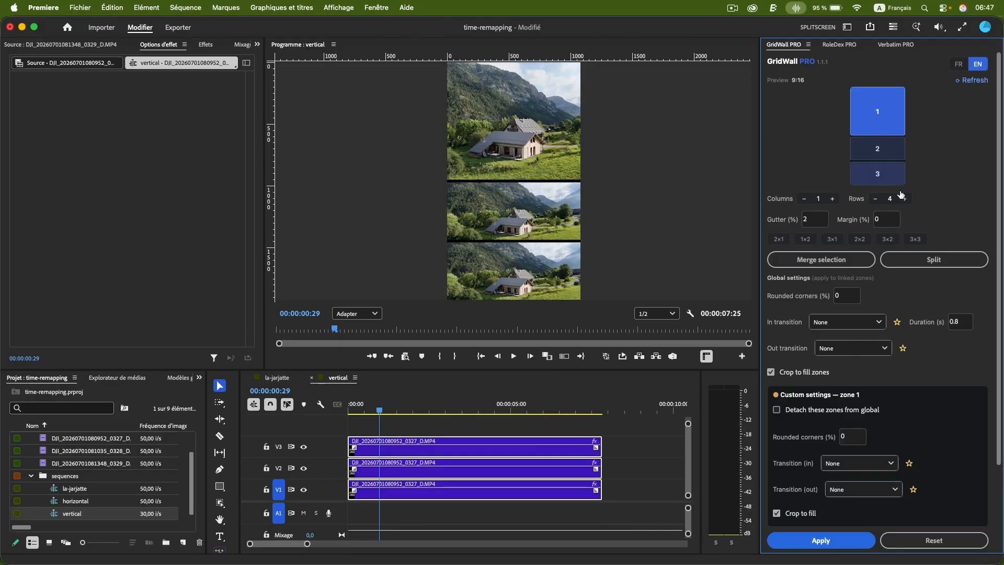
pyautogui.click(905, 258)
pyautogui.click(890, 148)
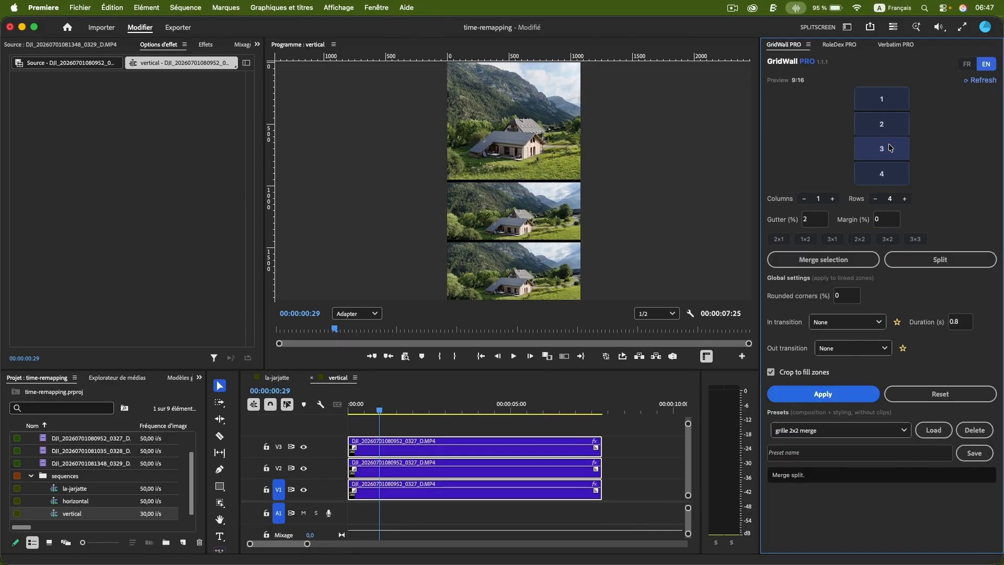
pyautogui.keyDown('shift'); pyautogui.click(884, 174); pyautogui.keyUp('shift')
pyautogui.click(846, 258)
pyautogui.click(819, 393)
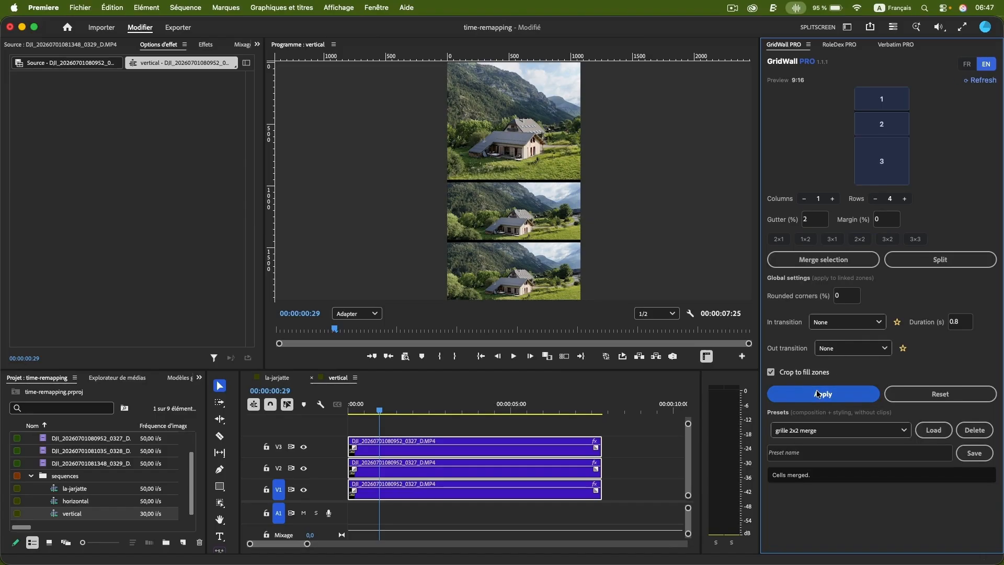
pyautogui.click(923, 375)
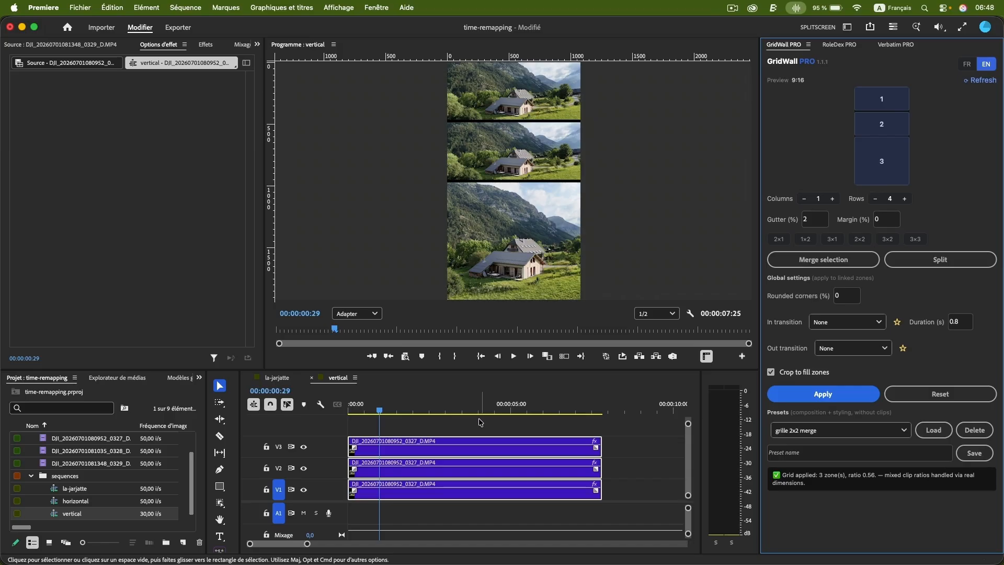
# Restore the saved grid of the la-jarjatte sequence and of the vertical sequence in turn, and apply the vertical one.
pyautogui.click(276, 377)
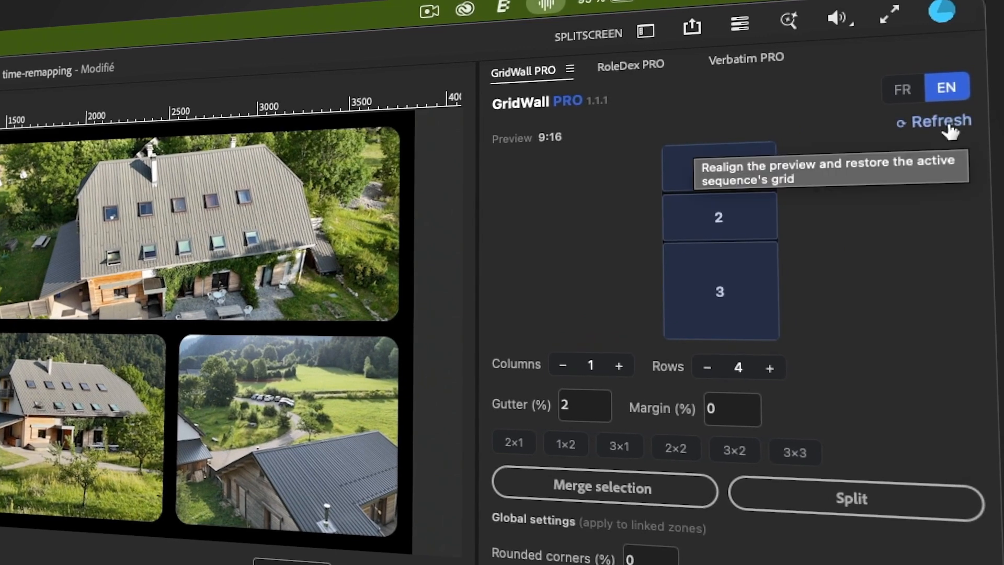
pyautogui.click(948, 125)
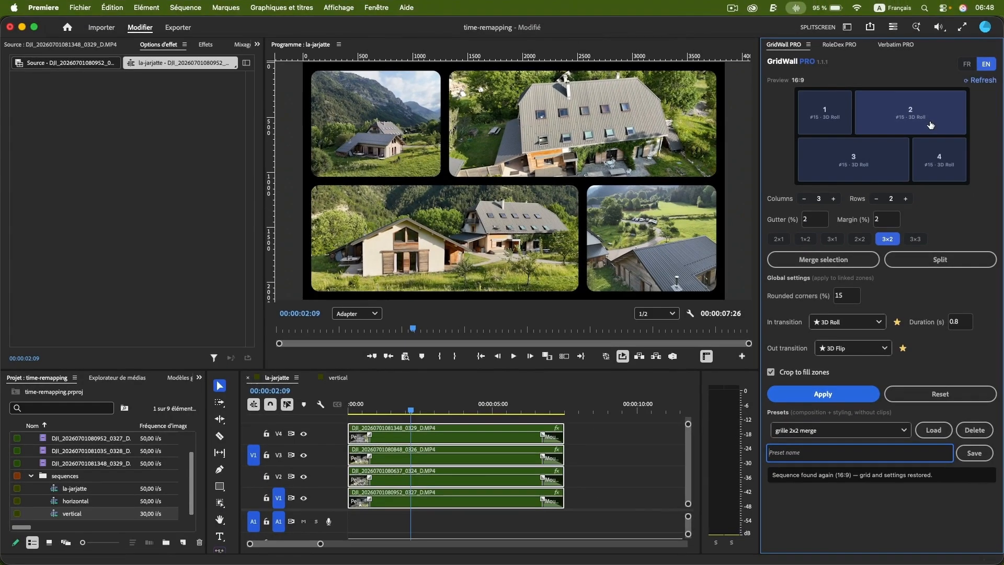
pyautogui.click(335, 380)
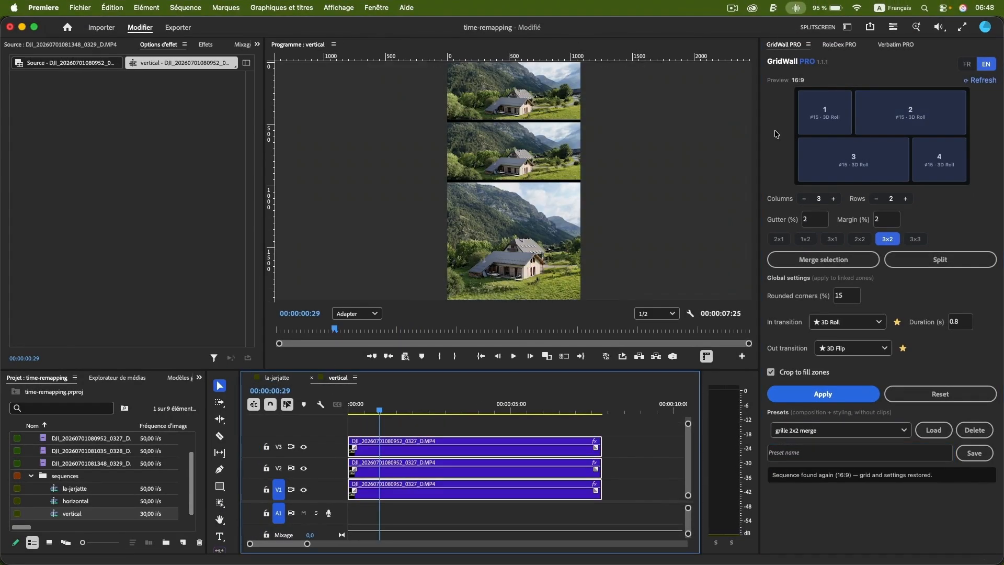
pyautogui.click(967, 84)
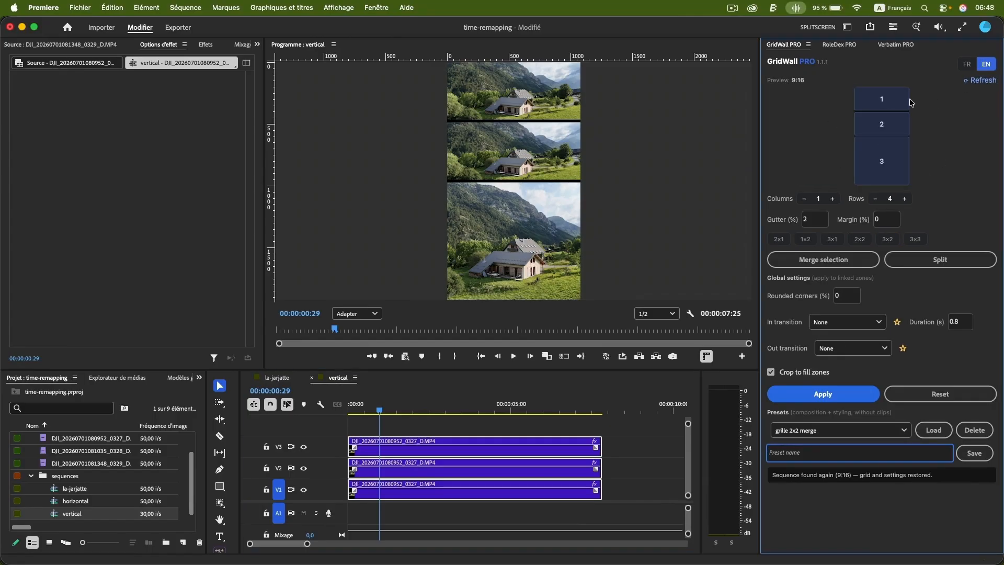
pyautogui.click(818, 394)
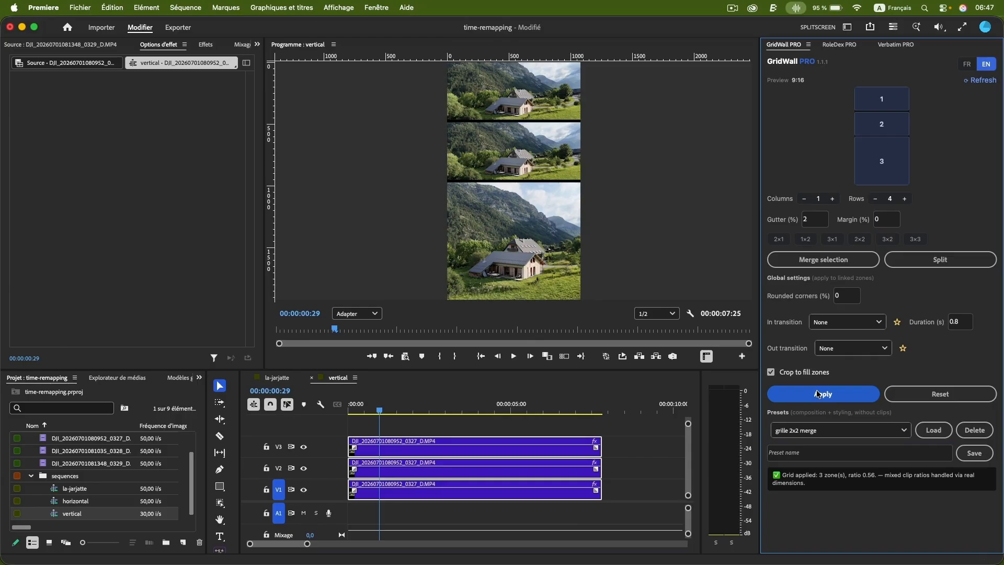